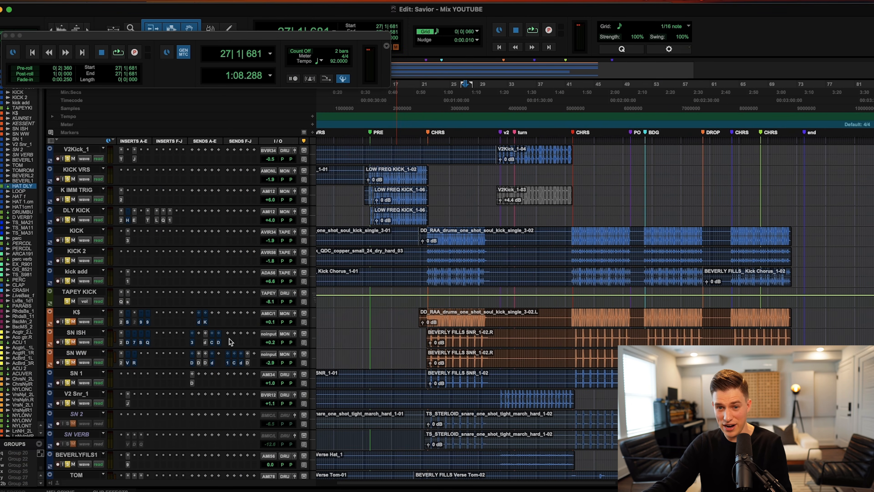
# Unmute K$ and SN ISH and try range selections of bars 15–32 on K$ and 20–31 on both snare layers.
pyautogui.click(439, 312)
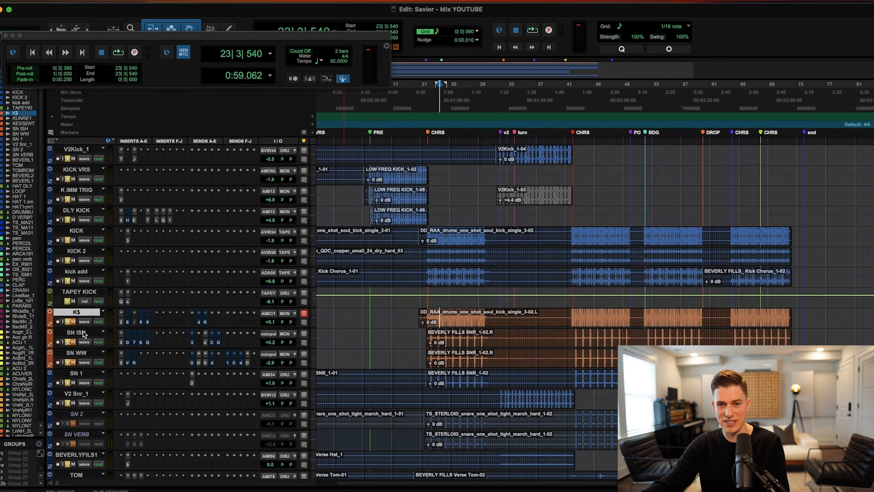
pyautogui.scroll(-5, 80, 195)
pyautogui.scroll(5, 89, 199)
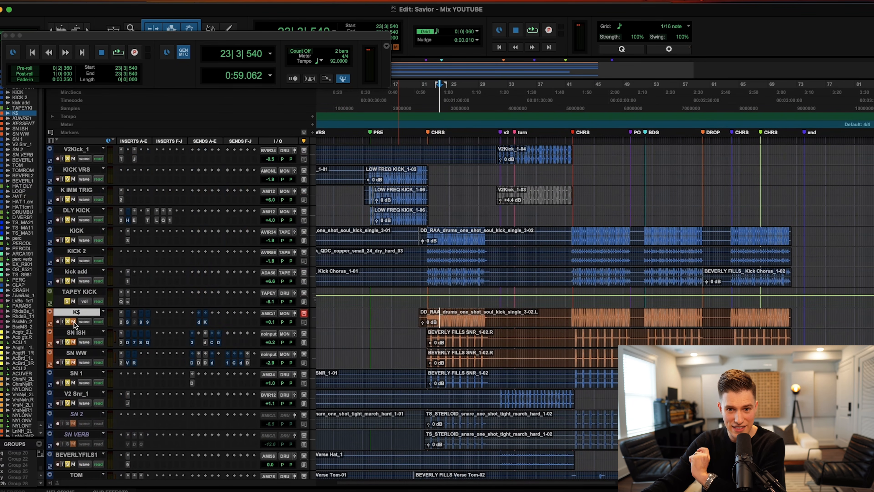
pyautogui.moveTo(73, 322); pyautogui.dragTo(74, 363)
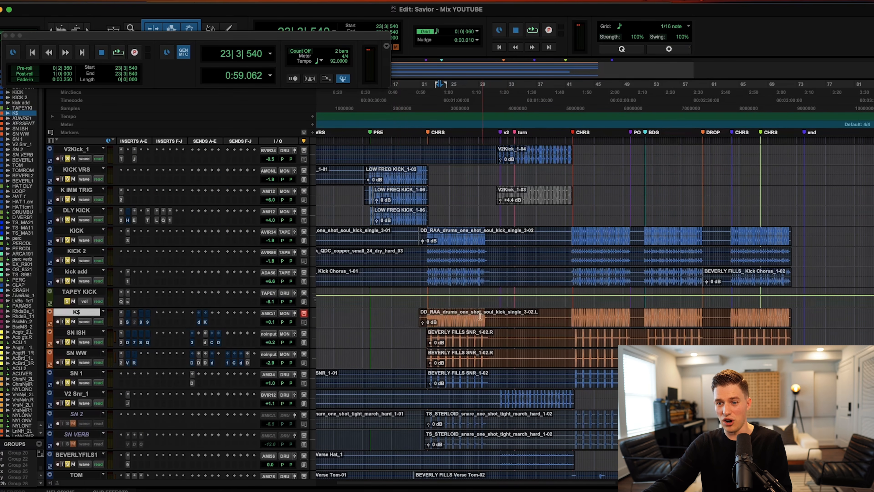
pyautogui.moveTo(500, 314); pyautogui.dragTo(384, 311)
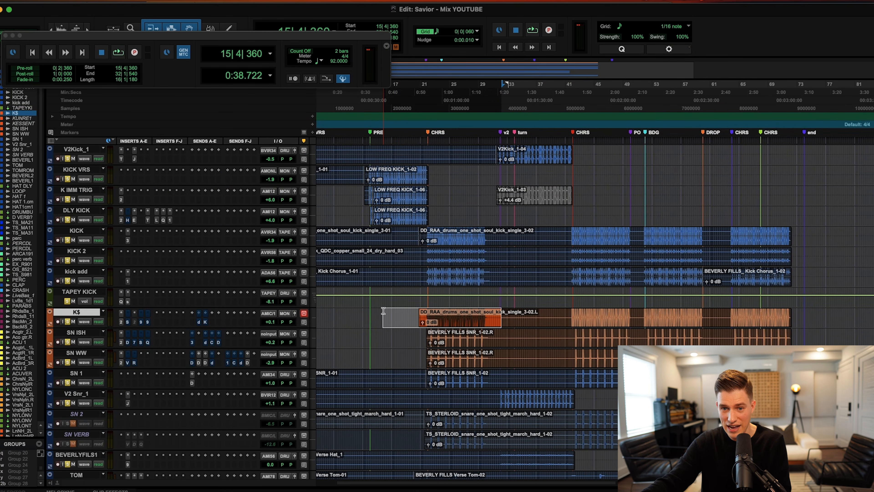
pyautogui.moveTo(498, 333); pyautogui.dragTo(415, 357)
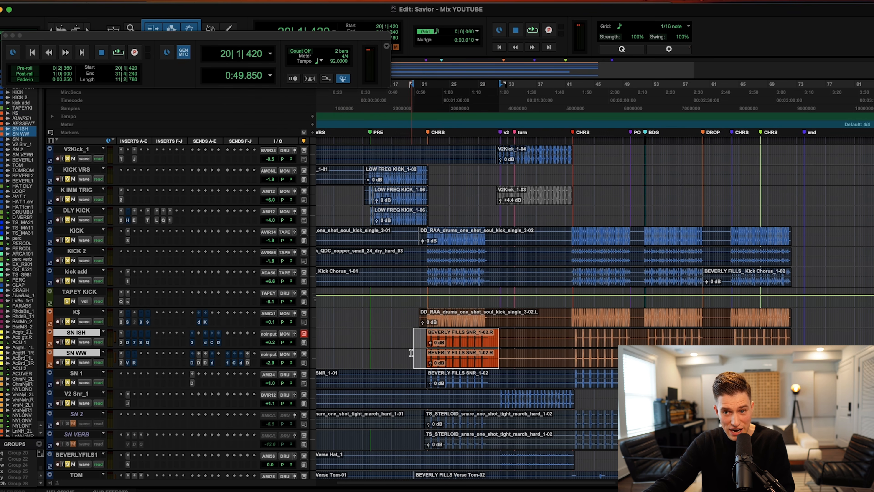
pyautogui.click(424, 334)
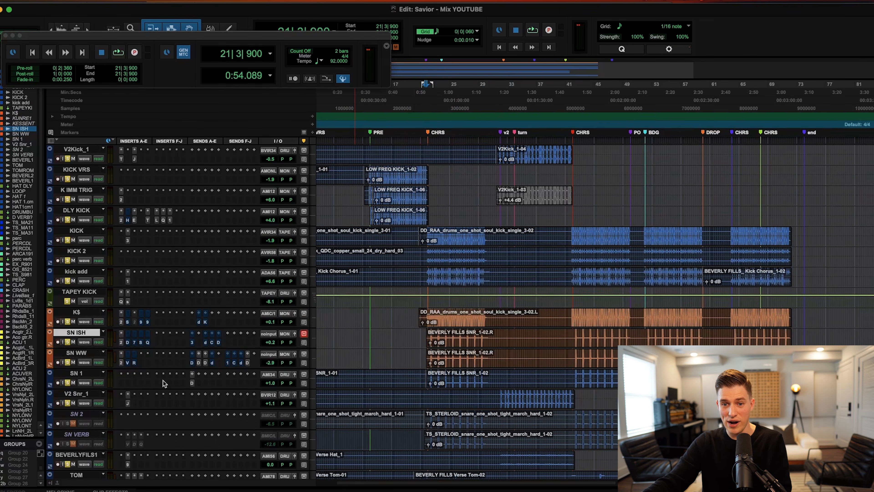
# Re-mute SN ISH and K$, zoom in, and play from bar 21 beat 4 on K$.
pyautogui.click(73, 342)
pyautogui.click(73, 321)
pyautogui.click(457, 317)
pyautogui.press('super+bracketright')
pyautogui.press('super+bracketright')
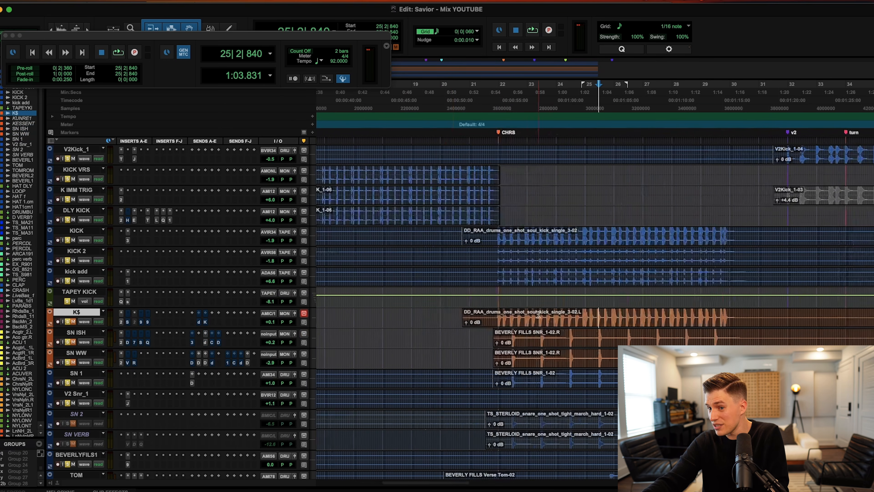
pyautogui.click(494, 316)
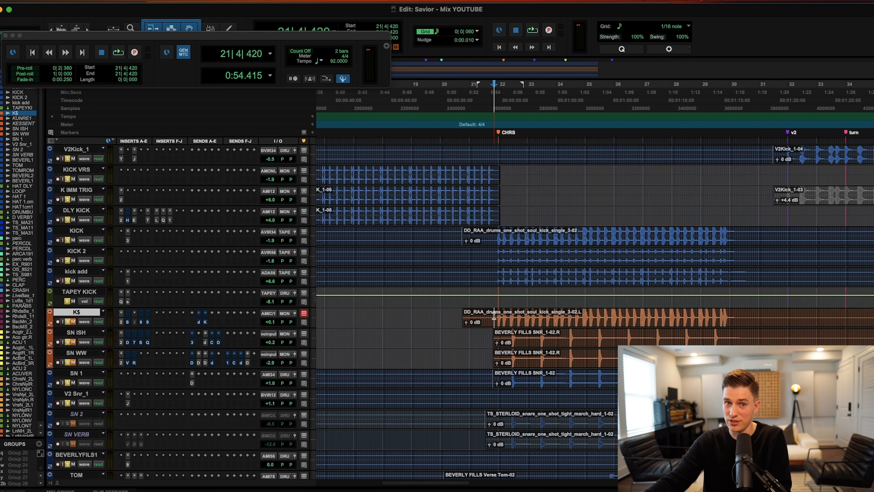
pyautogui.press('space')
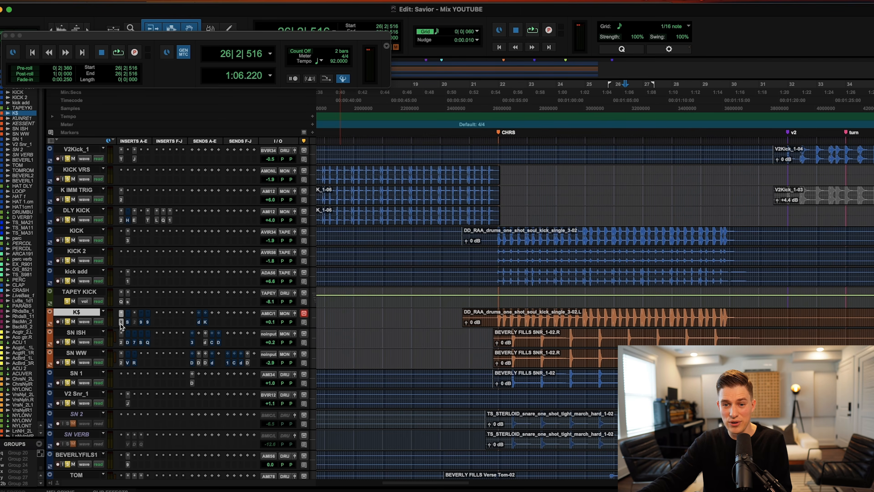
# Check the Trigger 2 instances on the K$ and SN WW tracks.
pyautogui.click(121, 342)
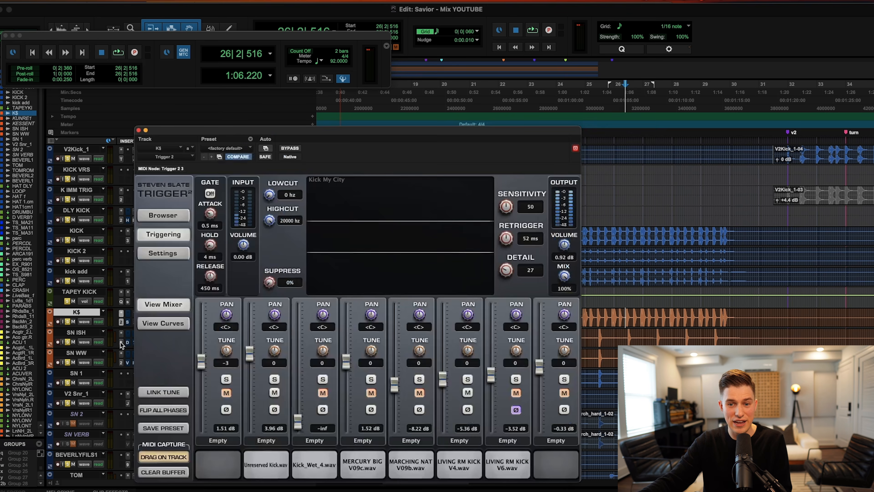
pyautogui.click(121, 362)
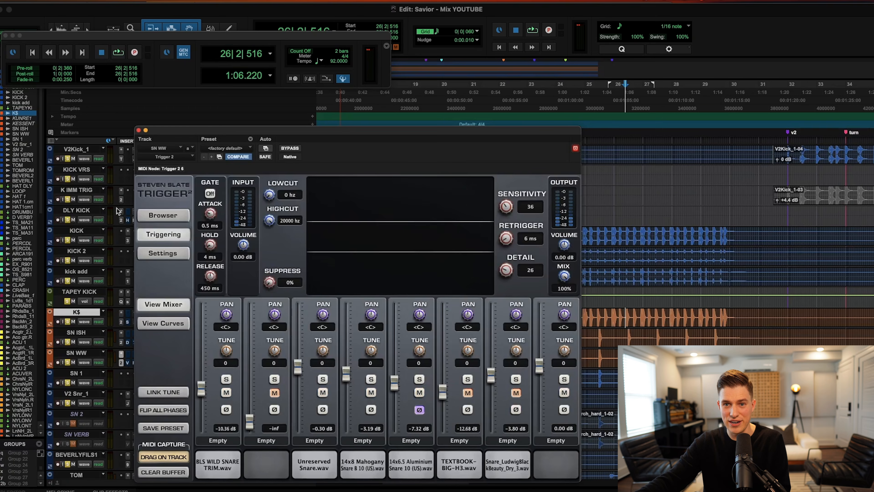
pyautogui.click(139, 130)
# Separate the KICK track's bar 21–32 section into its own clip.
pyautogui.moveTo(492, 231); pyautogui.dragTo(790, 238)
pyautogui.press('b')
pyautogui.moveTo(712, 240); pyautogui.dragTo(703, 326)
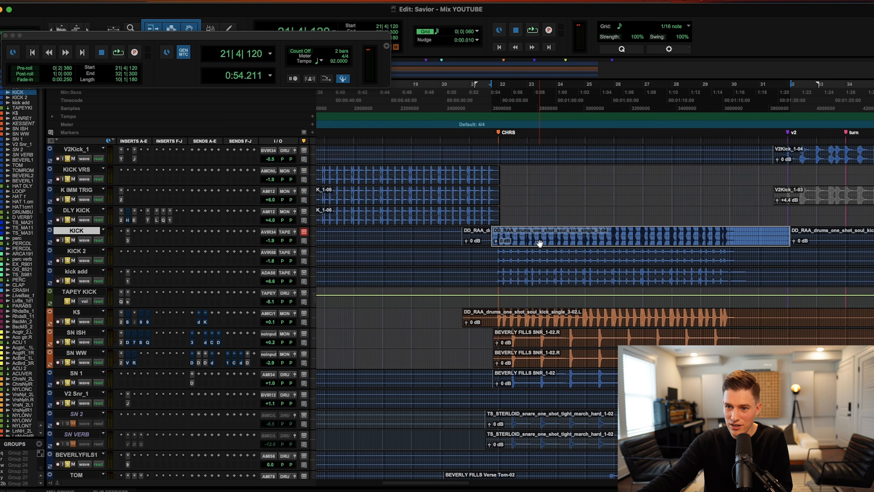
pyautogui.scroll(-3, 529, 447)
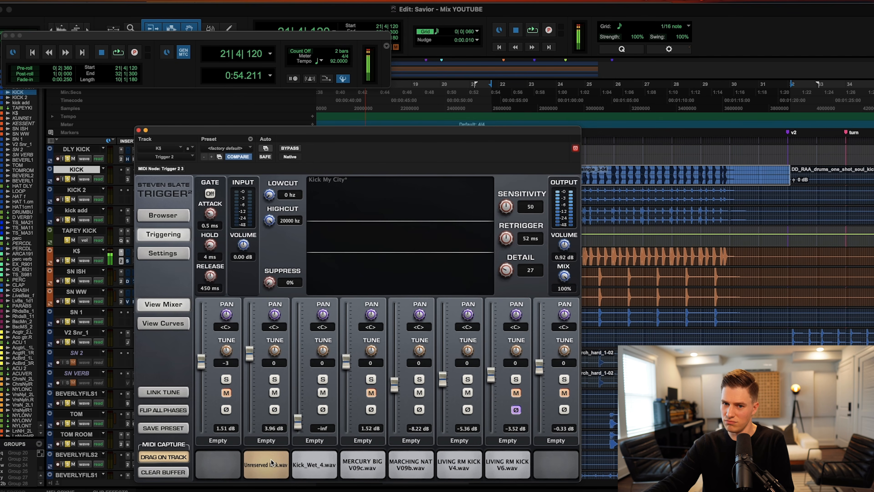
# Select bars 22–31 across KICK, KICK 2 and kick add, then show SN ISH's Trigger 2 snare samples.
pyautogui.click(138, 130)
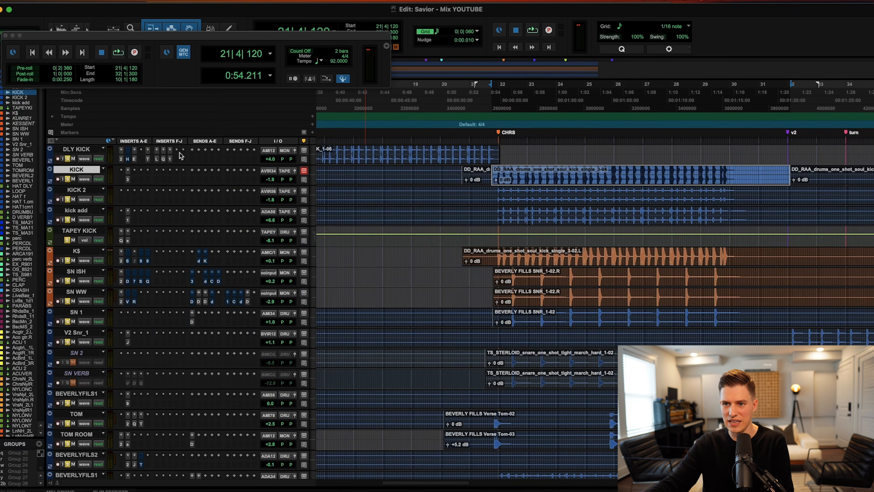
pyautogui.scroll(1, 529, 231)
pyautogui.scroll(2, 408, 278)
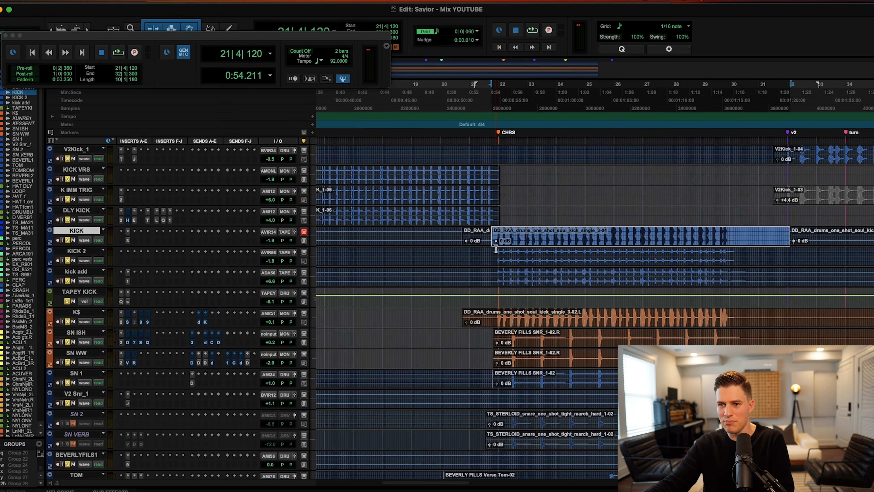
pyautogui.moveTo(771, 270); pyautogui.dragTo(498, 237)
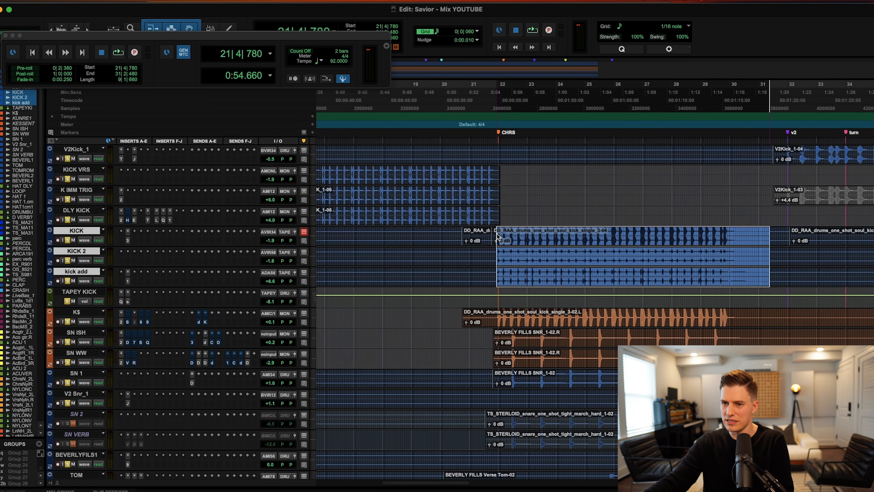
pyautogui.scroll(-1, 346, 330)
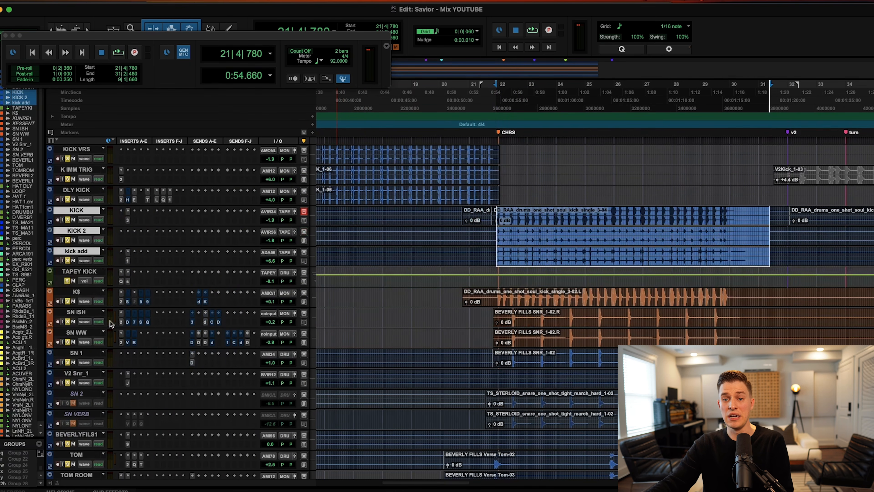
pyautogui.click(122, 321)
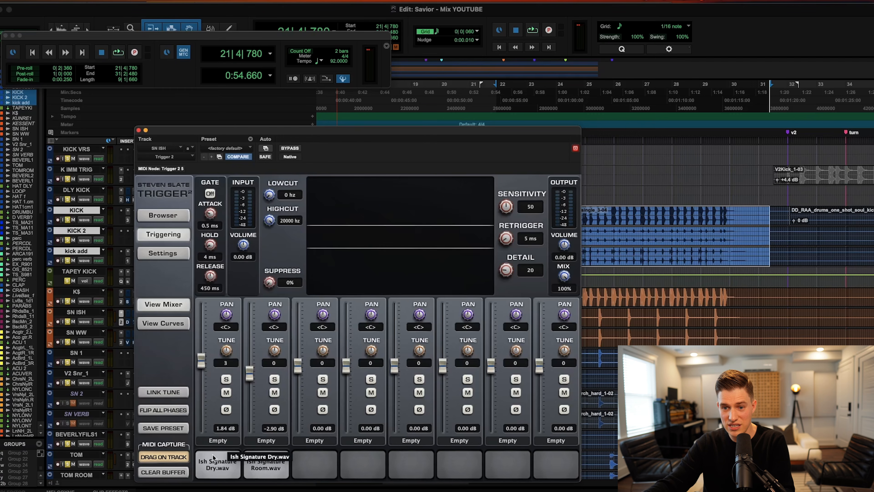
# Audition the Ish Signature Dry snare on SN ISH and the 14x8 Mahogany Snare on SN WW.
pyautogui.click(212, 462)
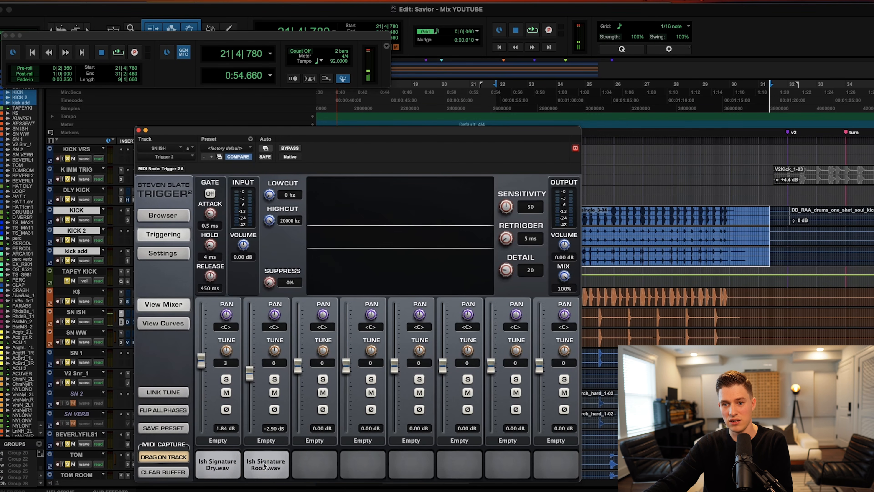
pyautogui.click(121, 343)
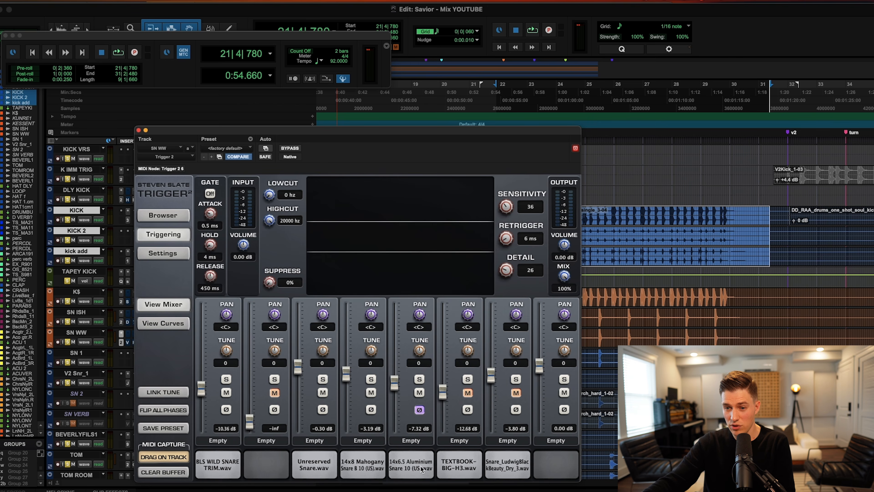
pyautogui.click(362, 469)
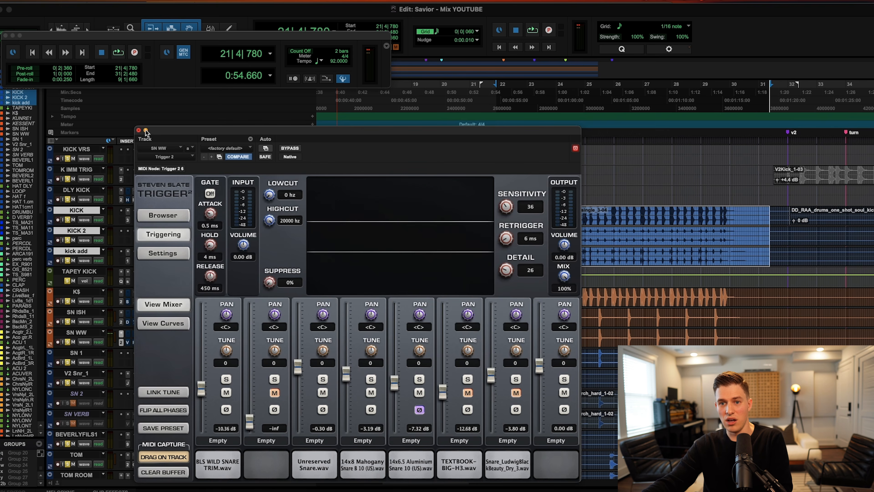
pyautogui.click(139, 130)
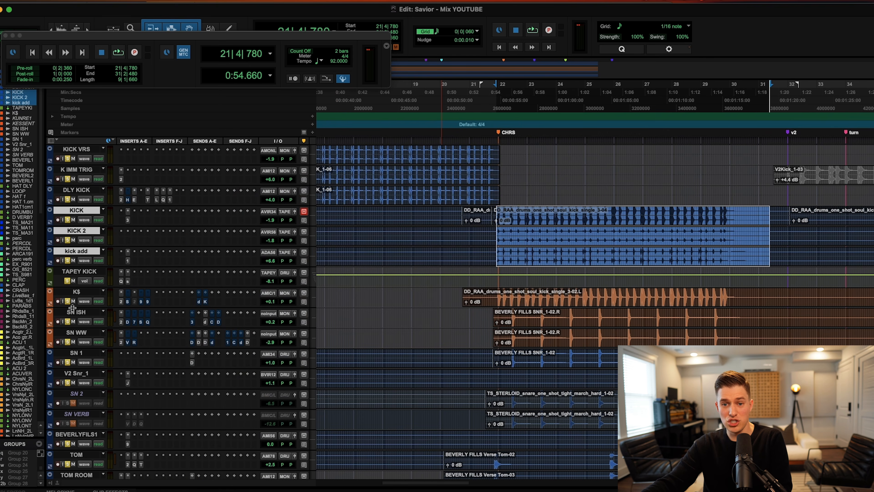
# Clear all solos and play the mix briefly from bar 21 on K$.
pyautogui.keyDown('alt'); pyautogui.click(68, 301); pyautogui.keyUp('alt')
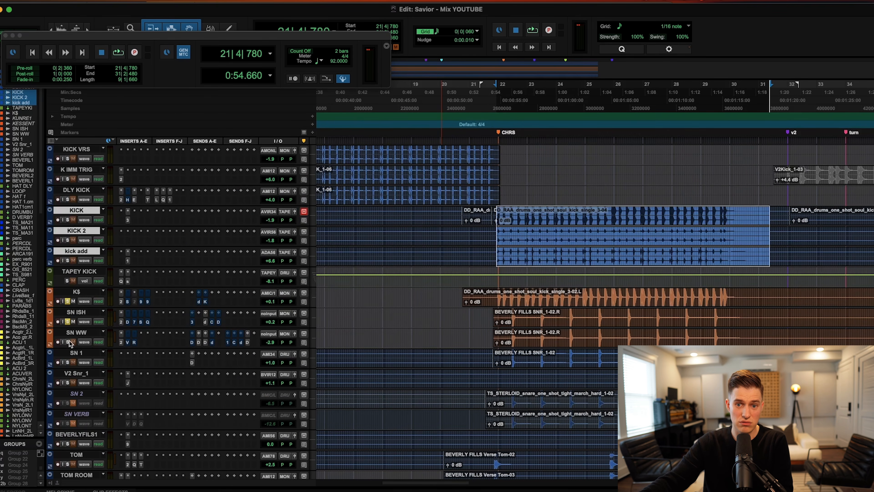
pyautogui.click(500, 292)
pyautogui.press('space')
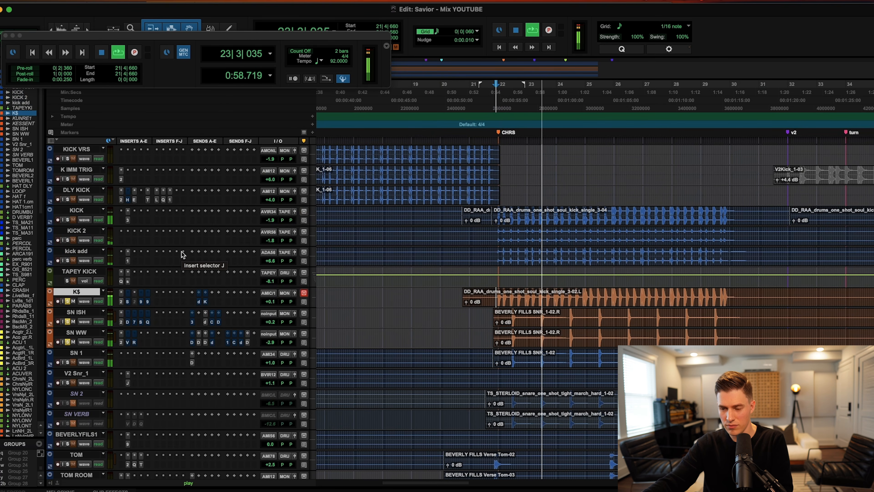
pyautogui.press('space')
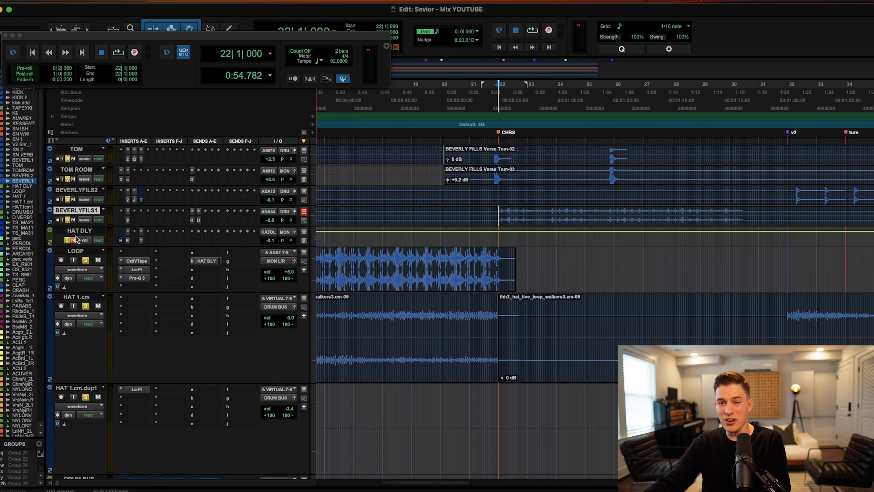
# Enlarge the HAT DLY track and inspect its EchoBoy Jr and Thermal inserts.
pyautogui.moveTo(75, 246)
pyautogui.mouseDown()
pyautogui.moveTo(77, 279)
pyautogui.moveTo(76, 262)
pyautogui.mouseUp()
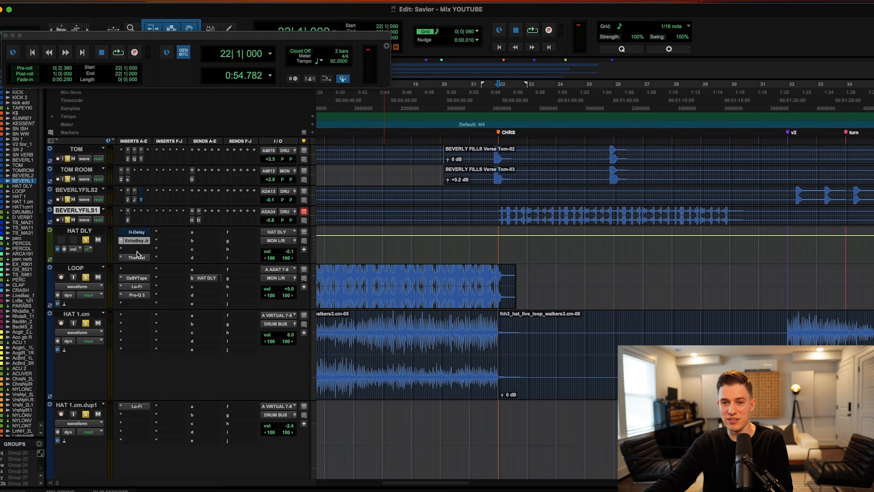
pyautogui.click(137, 241)
pyautogui.click(129, 257)
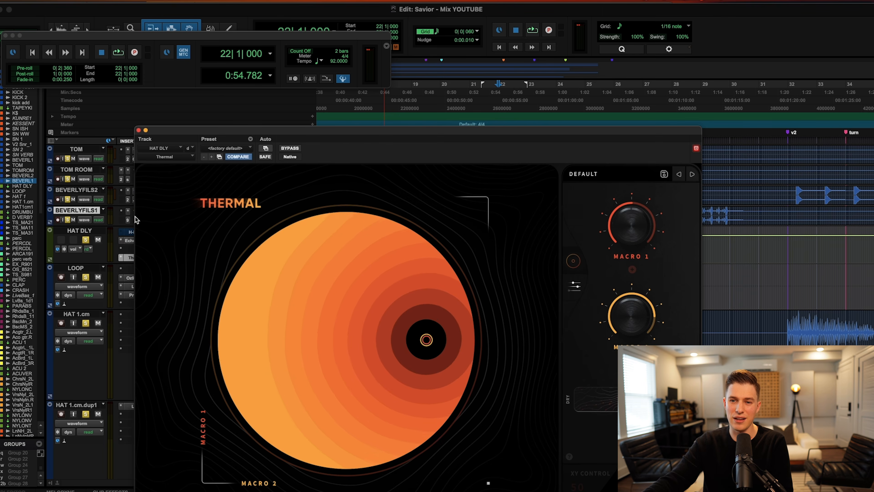
pyautogui.click(139, 130)
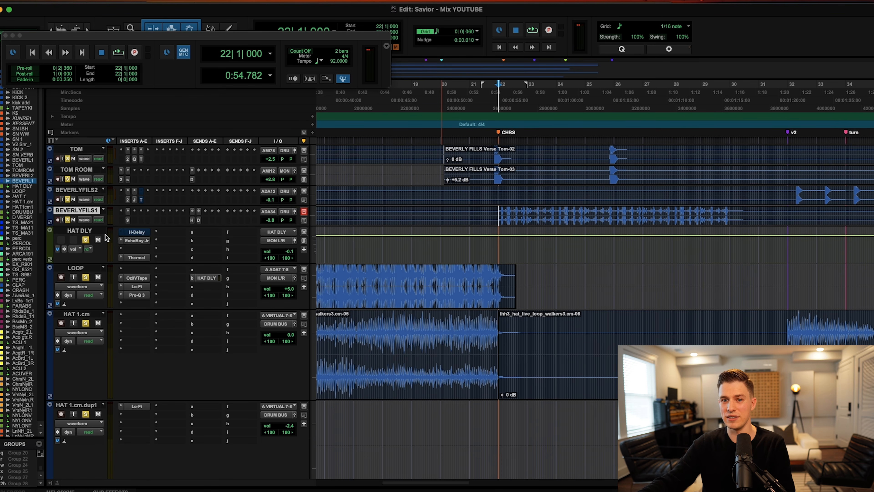
# Play from bar 22, A/B the HAT DLY return with mute, and set its volume to 0.0 dB.
pyautogui.press('space')
pyautogui.click(98, 240)
pyautogui.click(98, 239)
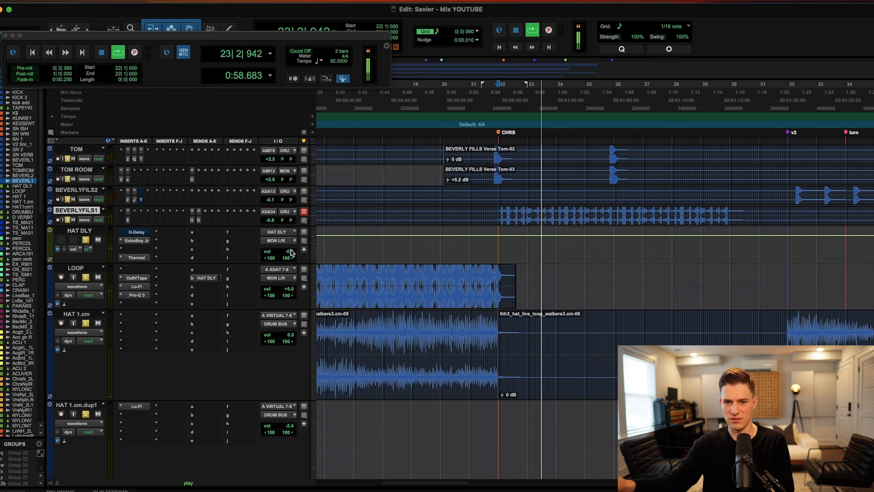
pyautogui.moveTo(290, 253); pyautogui.dragTo(291, 249)
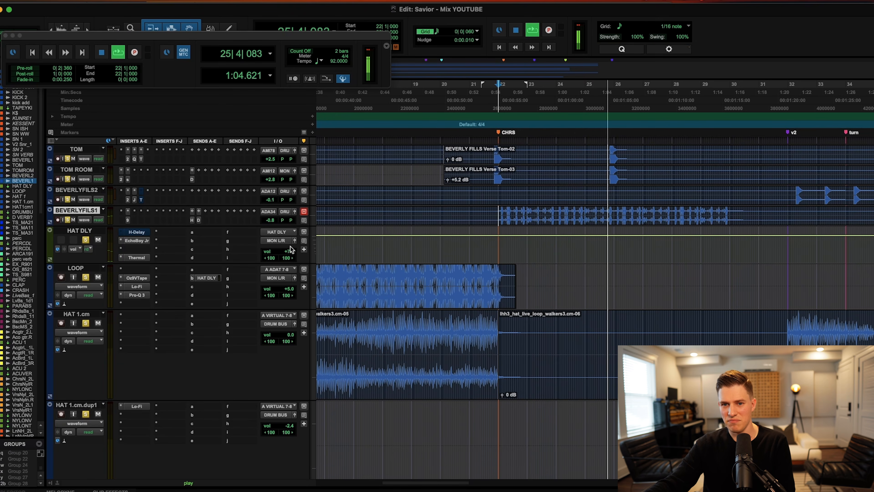
pyautogui.press('space')
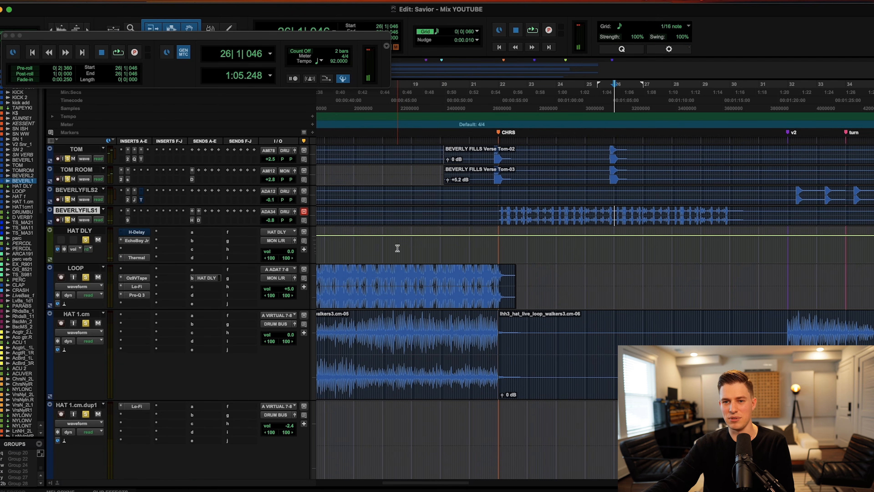
pyautogui.scroll(12, 398, 249)
pyautogui.scroll(-1, 398, 249)
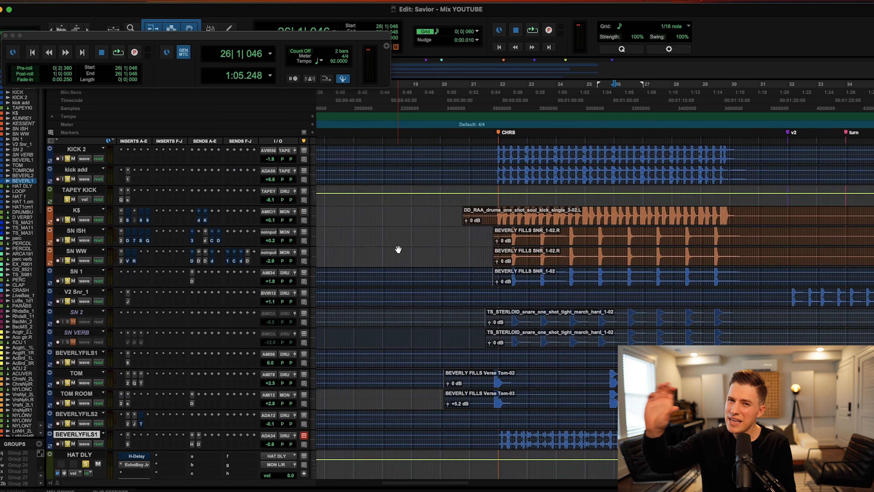
# Put the play position at 21|4|420 and scroll down to the HAT 1.cm and DRUM BUS tracks.
pyautogui.click(493, 358)
pyautogui.scroll(-8, 491, 254)
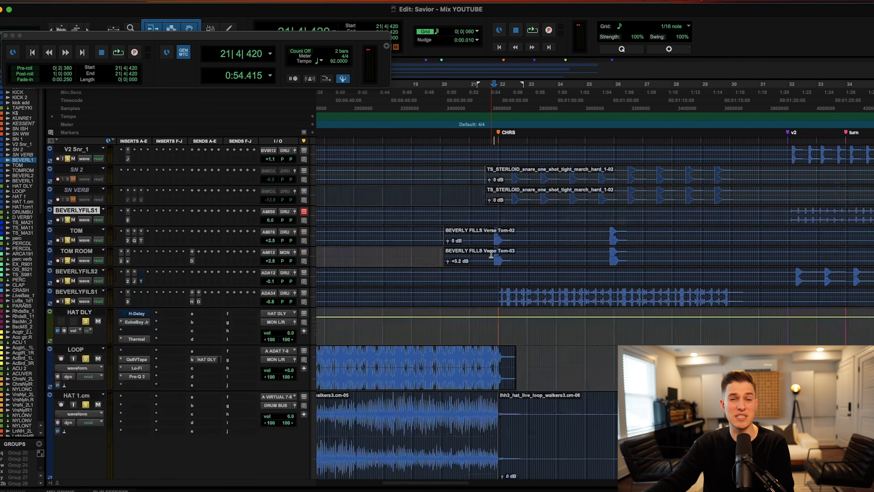
pyautogui.scroll(8, 491, 253)
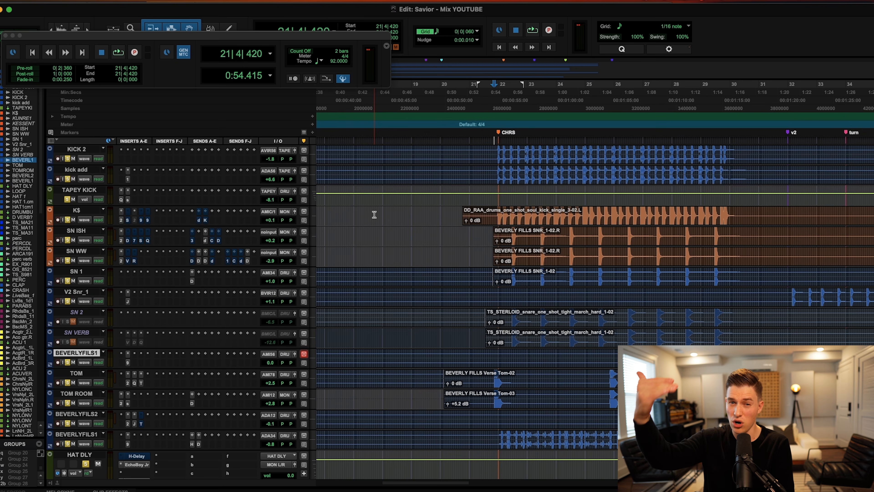
pyautogui.scroll(-8, 373, 213)
pyautogui.scroll(-10, 328, 216)
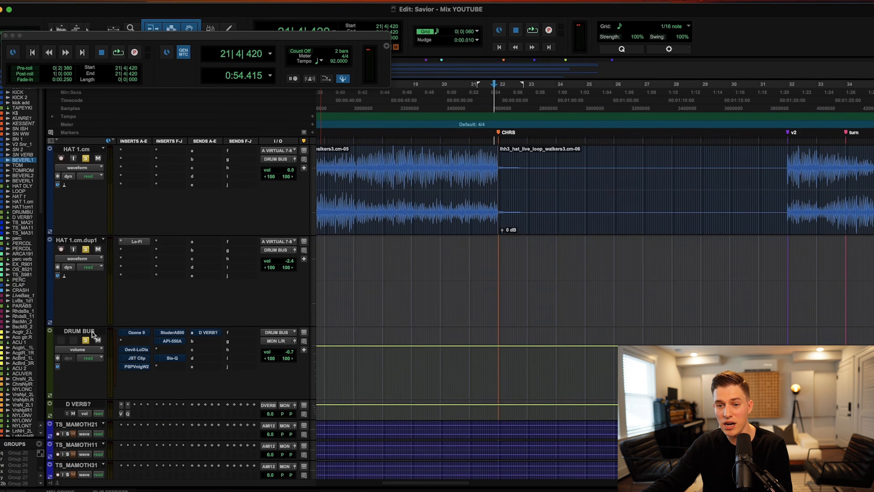
pyautogui.click(136, 332)
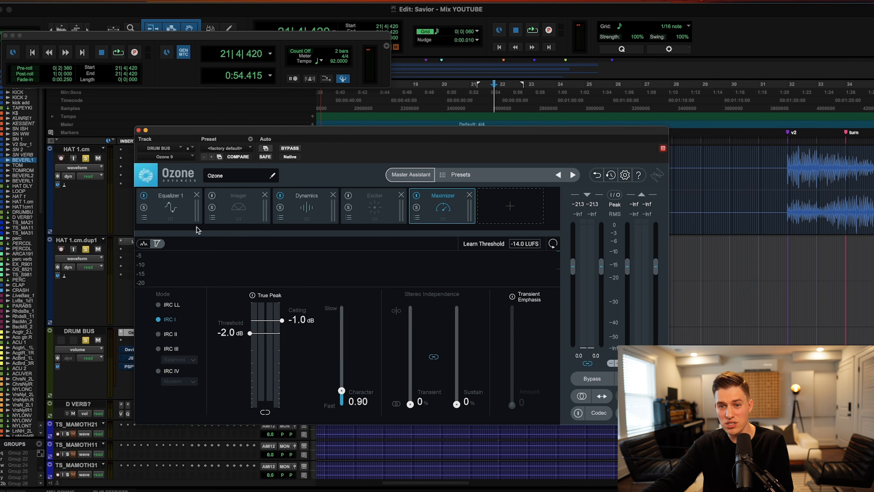
pyautogui.moveTo(243, 132); pyautogui.dragTo(428, 82)
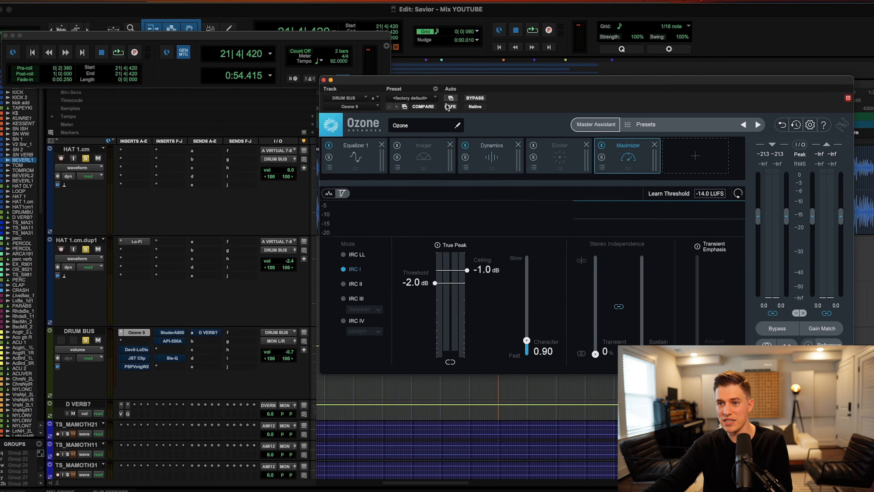
pyautogui.click(494, 158)
pyautogui.click(363, 167)
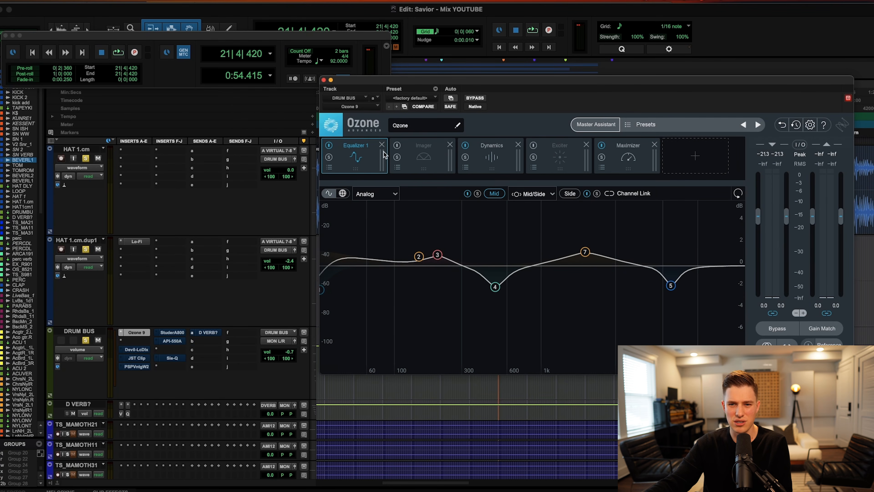
pyautogui.click(139, 350)
pyautogui.click(137, 358)
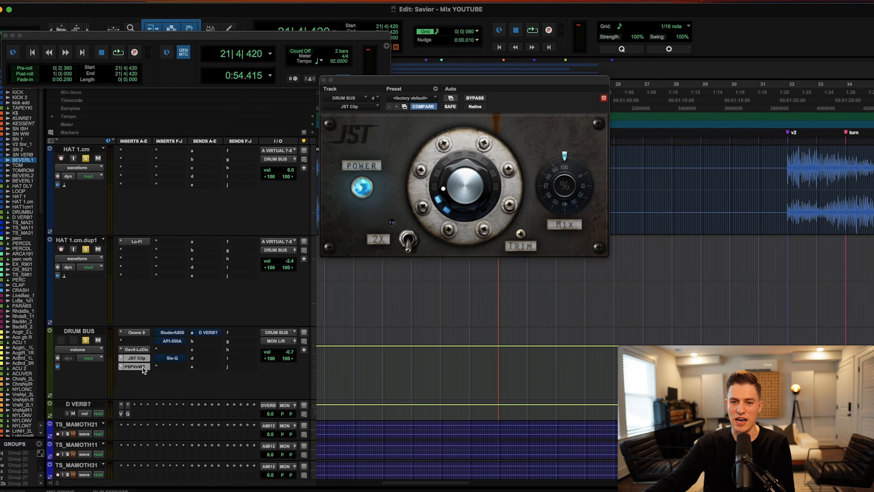
pyautogui.click(135, 366)
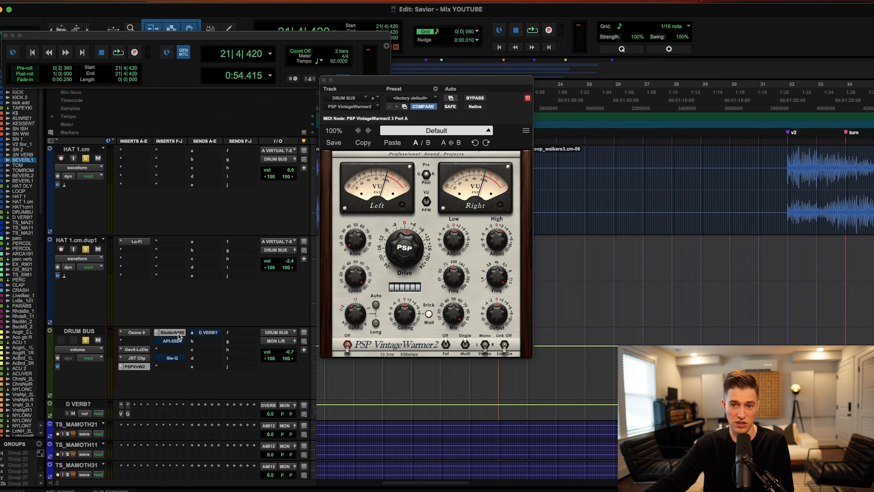
pyautogui.click(172, 333)
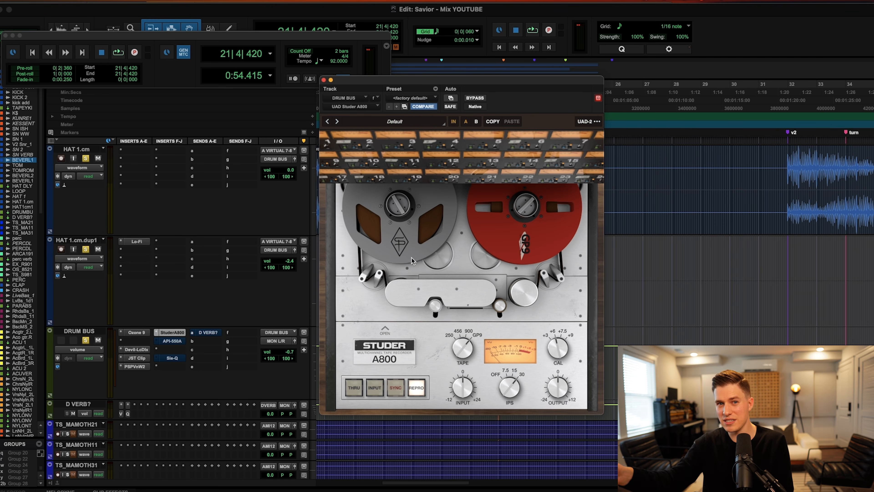
pyautogui.click(172, 340)
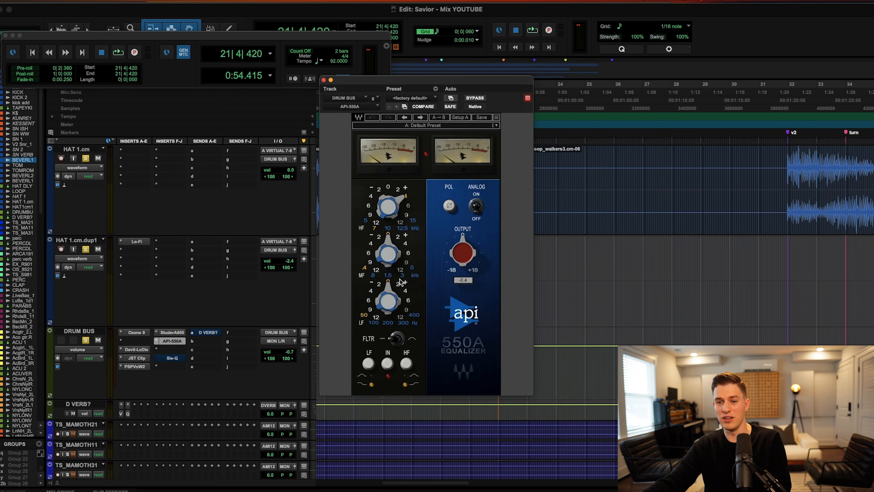
pyautogui.click(172, 358)
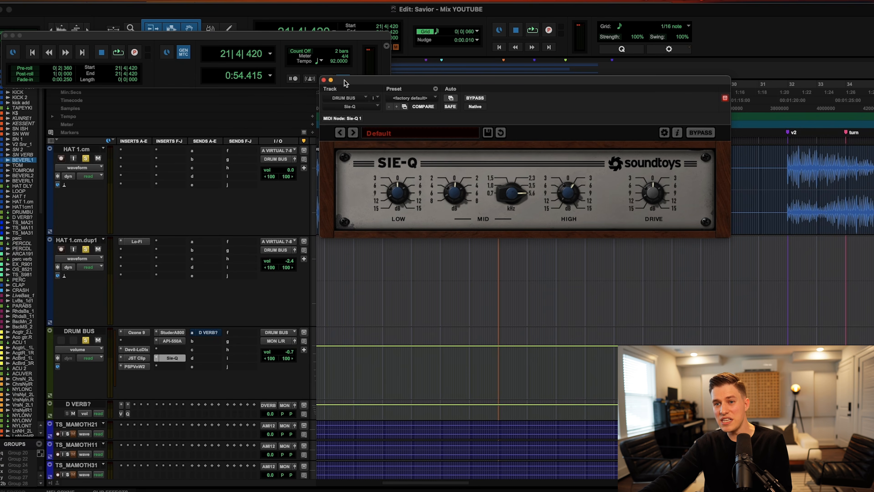
pyautogui.click(323, 80)
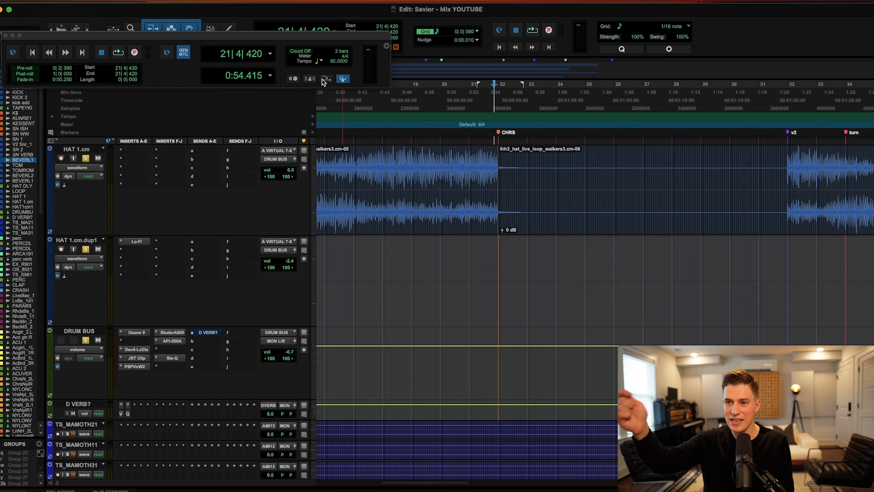
# Zoom out, play the drums from 22|1|000 on DRUM BUS, and scroll to ROUGH MIX 2 and MASTER.
pyautogui.press('r')
pyautogui.scroll(10, 444, 282)
pyautogui.scroll(-8, 446, 279)
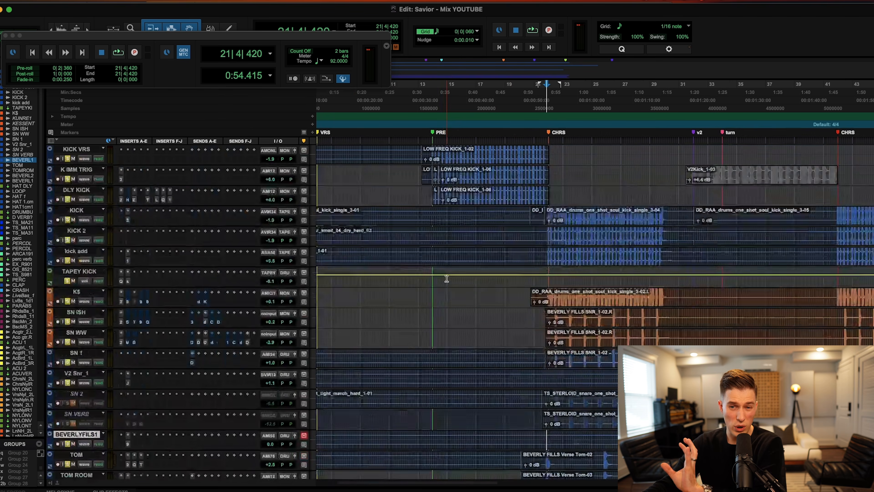
pyautogui.scroll(-6, 446, 278)
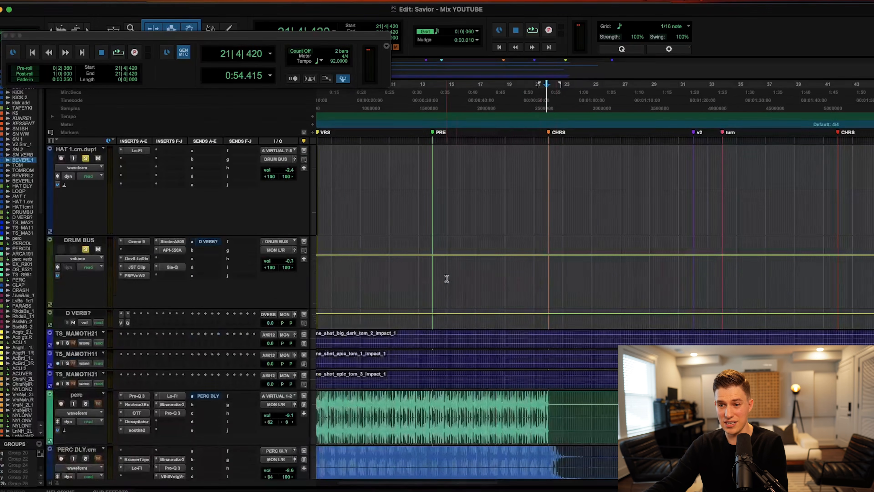
pyautogui.click(548, 273)
pyautogui.press('space')
pyautogui.scroll(8, 536, 262)
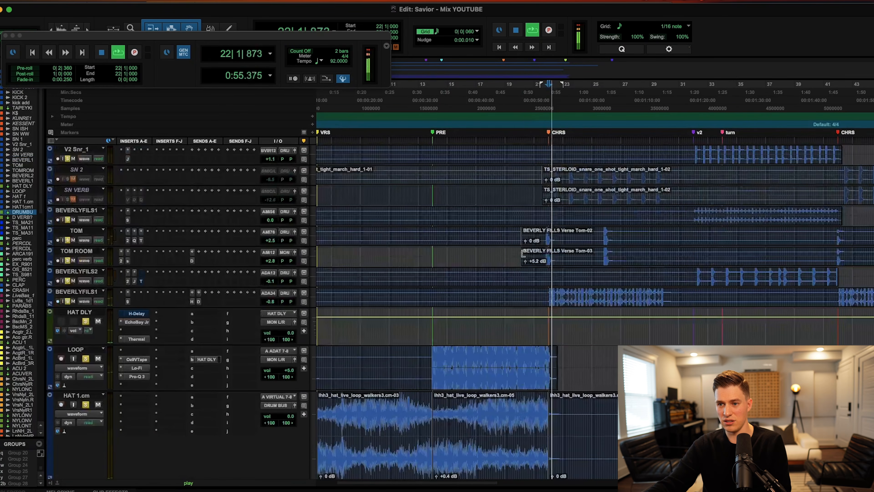
pyautogui.scroll(5, 523, 254)
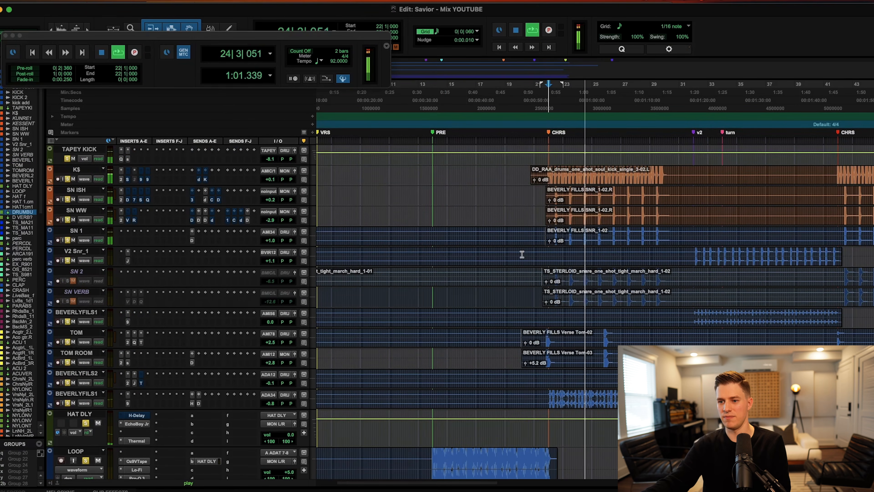
pyautogui.scroll(-3, 519, 258)
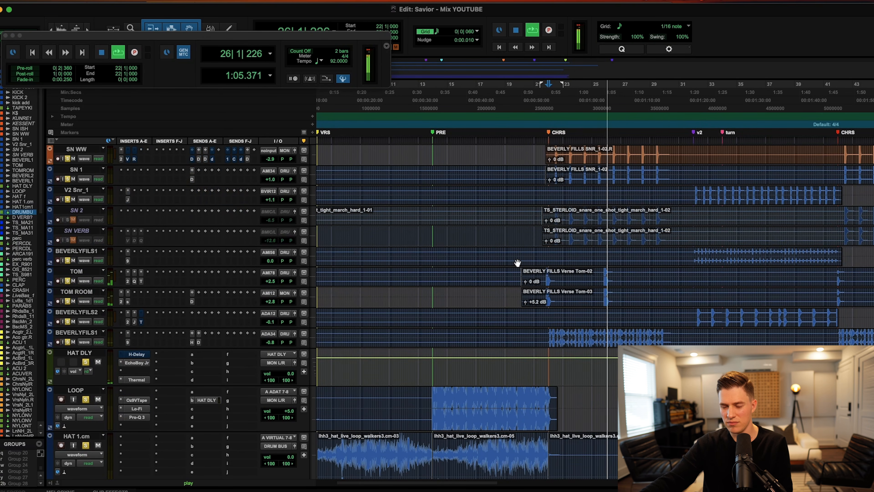
pyautogui.scroll(4, 517, 263)
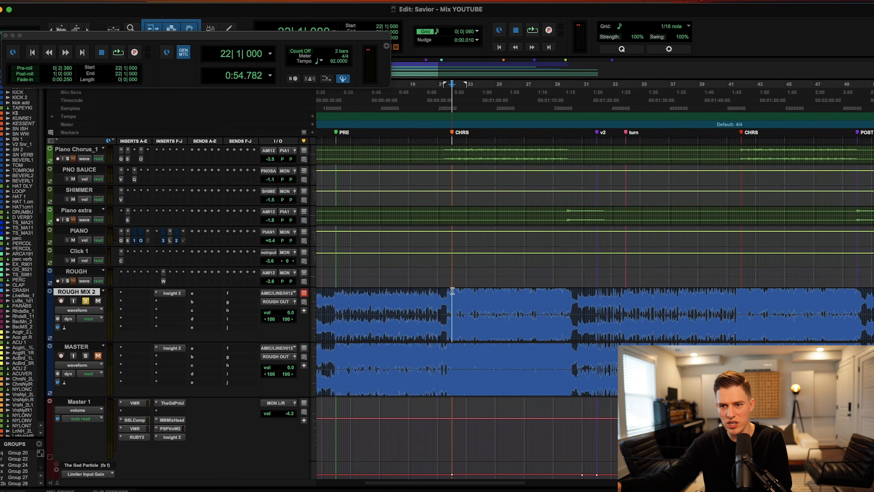
# Play the mix from 22|1|000 with the snare and tom tracks showing.
pyautogui.press('space')
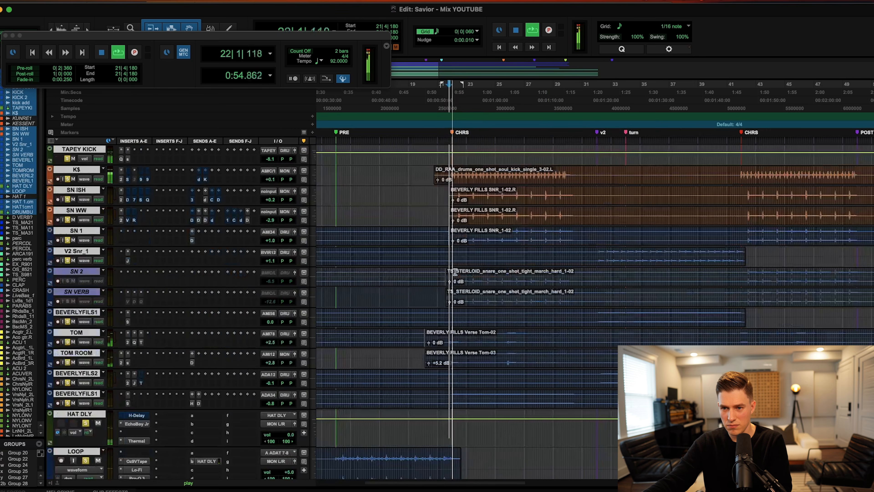
pyautogui.scroll(-5, 455, 272)
pyautogui.scroll(1, 455, 272)
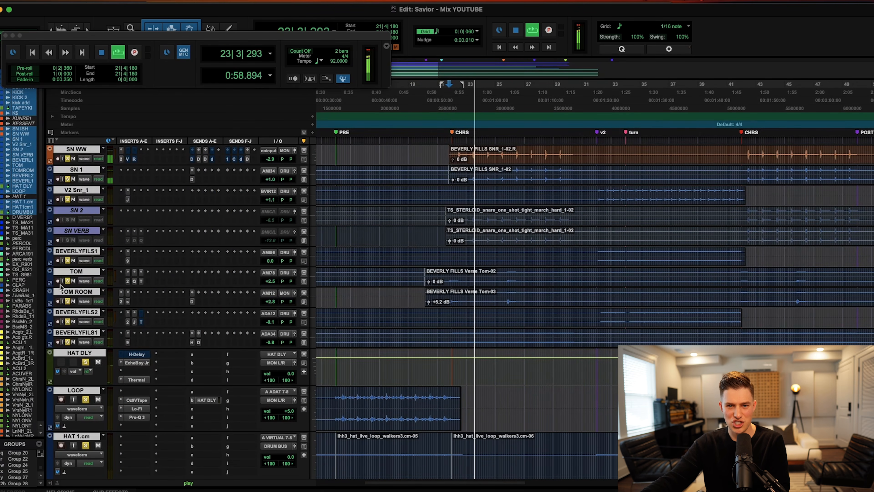
# Zoom out to the whole song while reviewing the DRUM BUS and percussion tracks, ending at 17|1|120.
pyautogui.scroll(-8, 539, 303)
pyautogui.press('r')
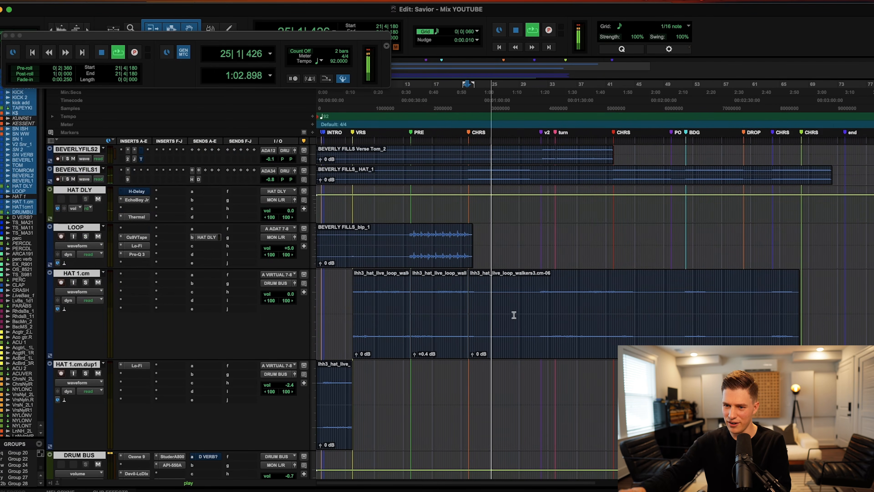
pyautogui.scroll(-6, 514, 315)
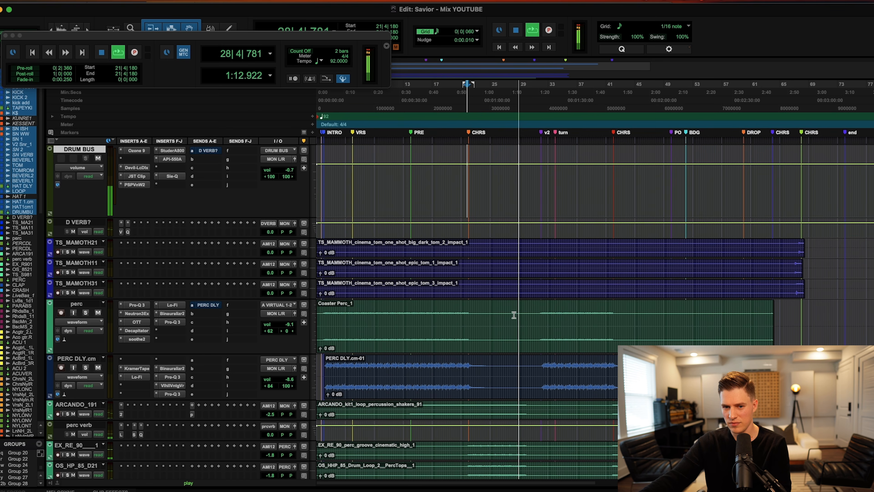
pyautogui.scroll(10, 514, 315)
pyautogui.scroll(5, 513, 315)
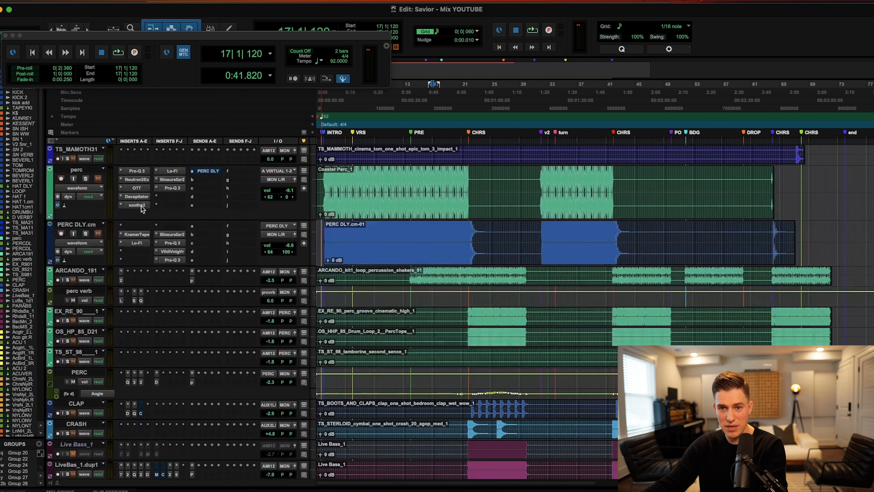
# Scroll past the bass, acoustic, nylon and electric guitar tracks to the Arcade synth tracks.
pyautogui.scroll(-10, 170, 205)
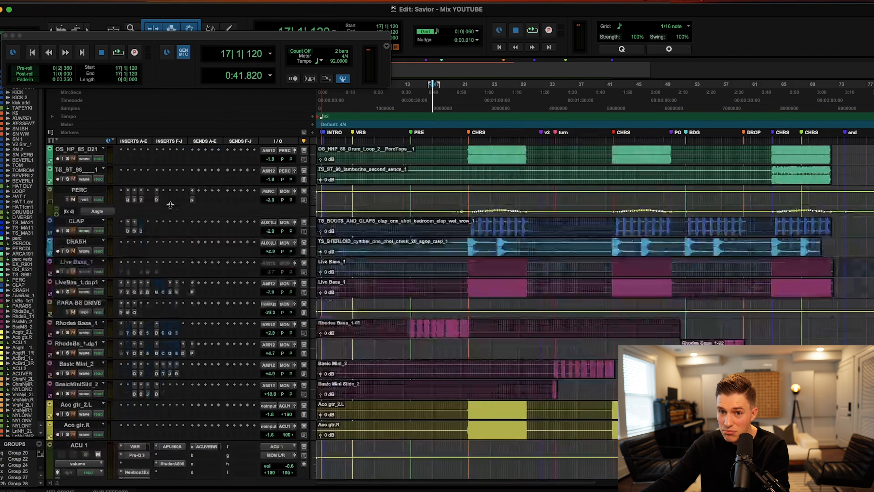
pyautogui.scroll(-20, 83, 231)
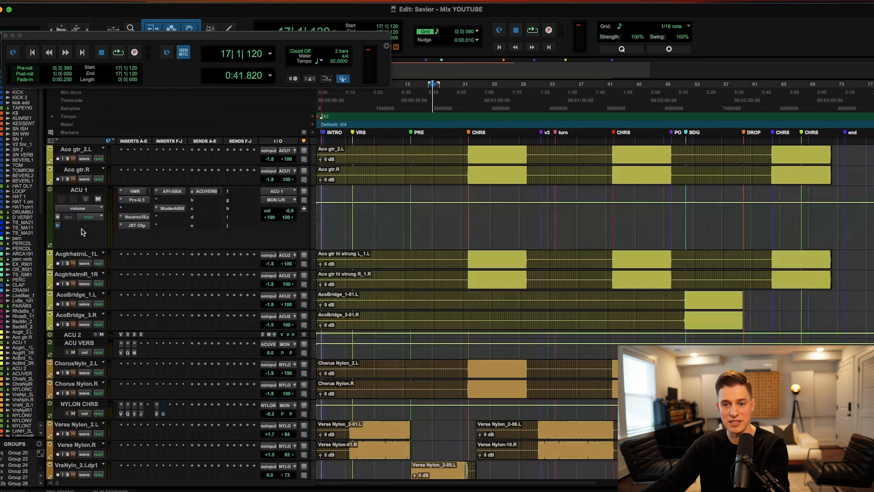
pyautogui.scroll(-3, 83, 231)
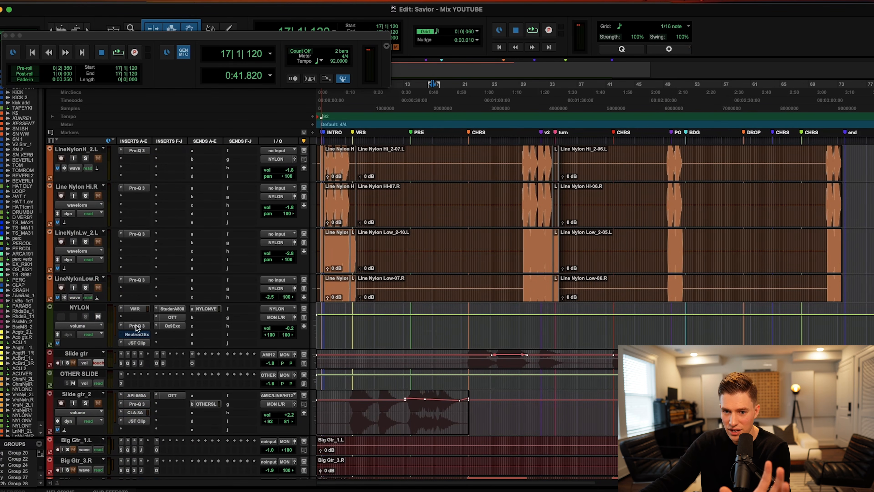
pyautogui.scroll(-10, 137, 327)
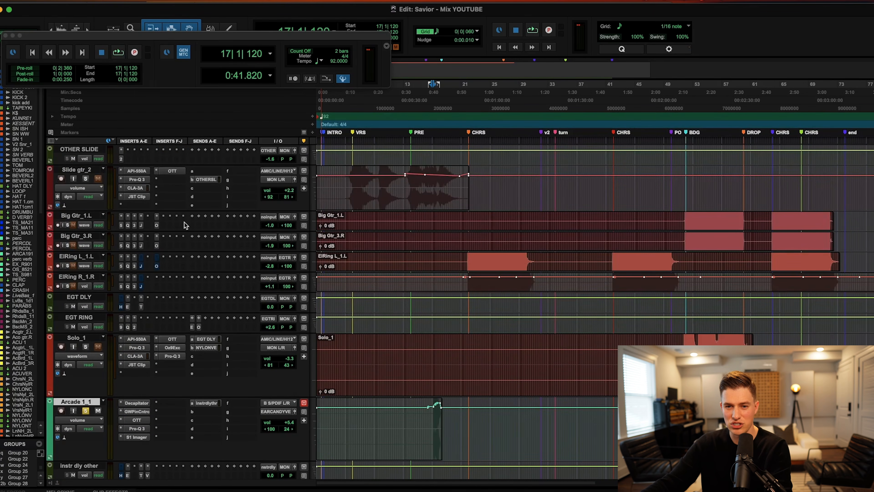
pyautogui.scroll(8, 185, 224)
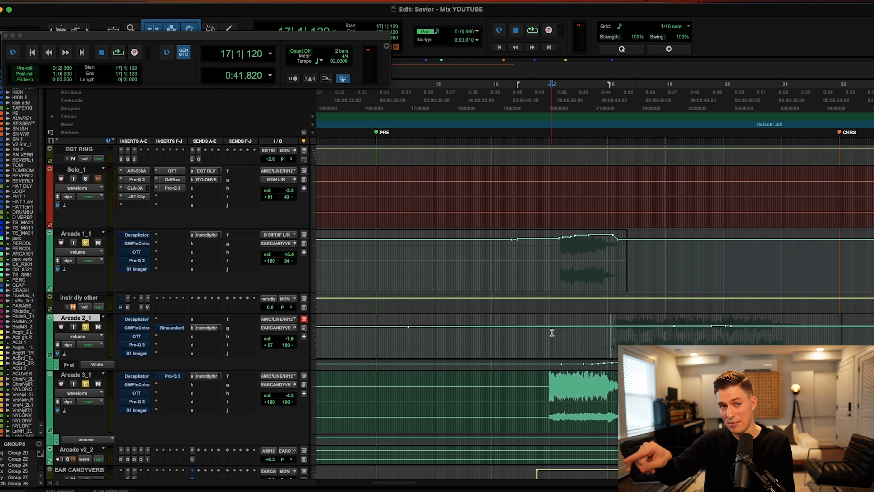
# Play the Arcade 1_1, 2_1 and 3_1 synth parts from 17|1|120, stopping around 19|4|400.
pyautogui.press('space')
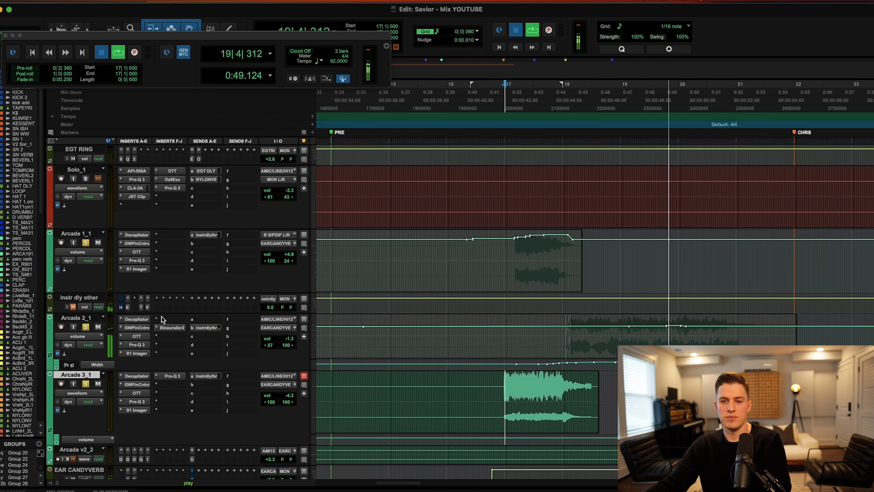
pyautogui.press('space')
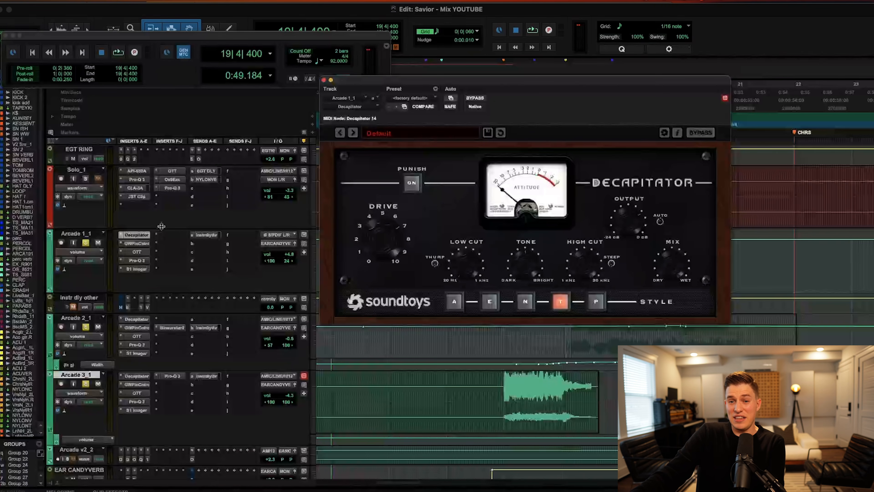
# Show Arcade 1_1's GW PianoCentric, OTT, Pro-Q 3 and S1 Imager inserts, then jump to Aco gtr.R.
pyautogui.click(137, 243)
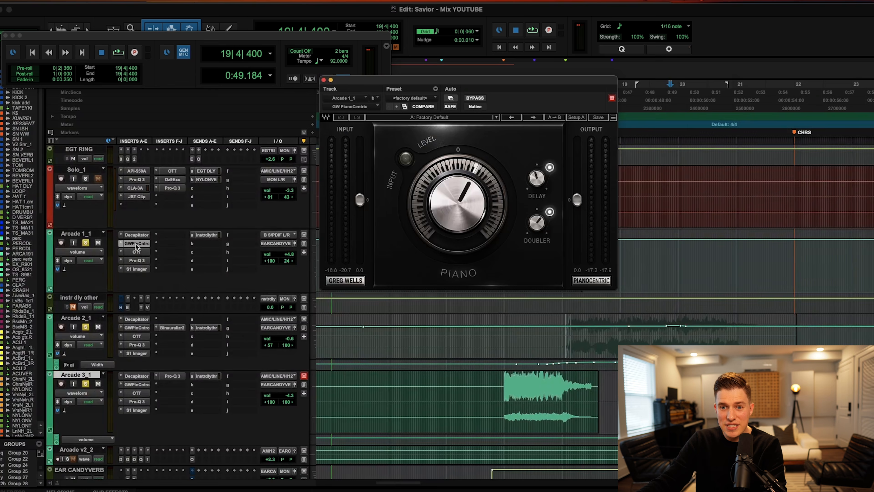
pyautogui.click(138, 253)
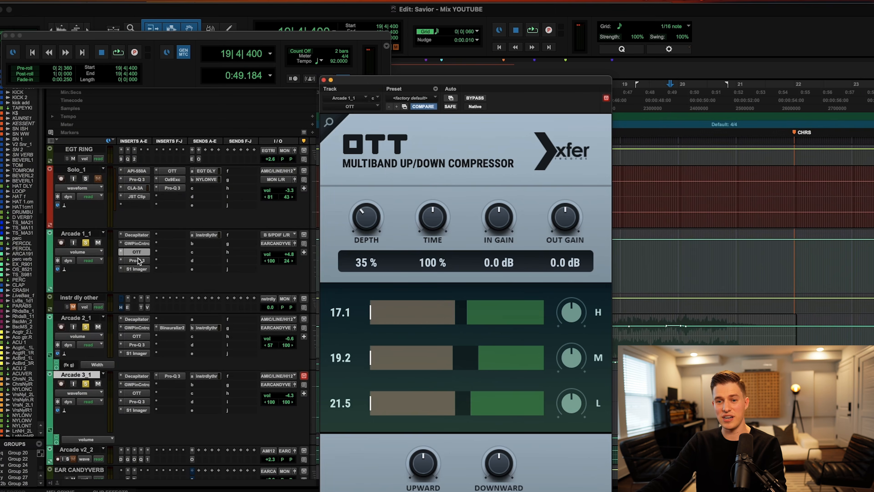
pyautogui.click(137, 261)
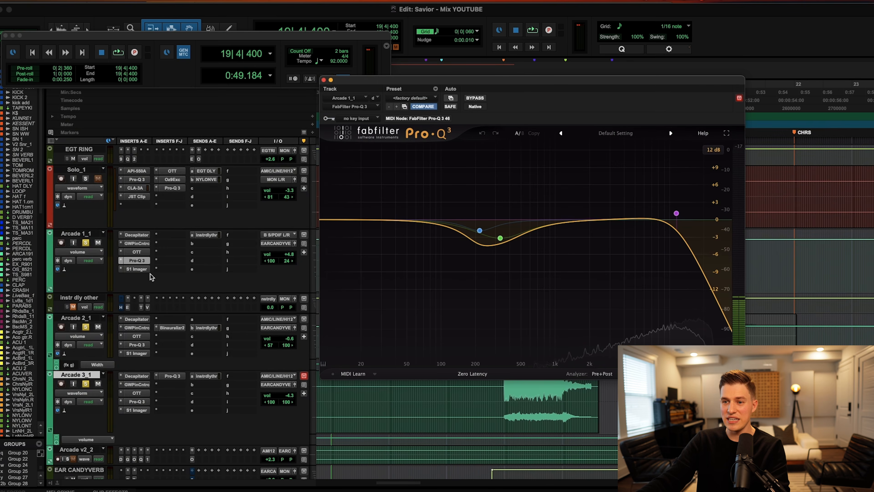
pyautogui.click(138, 269)
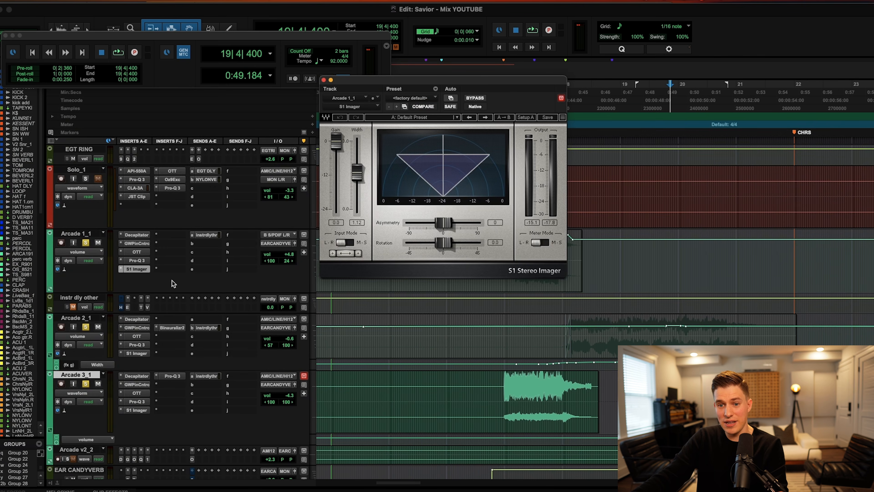
pyautogui.click(323, 80)
pyautogui.click(691, 230)
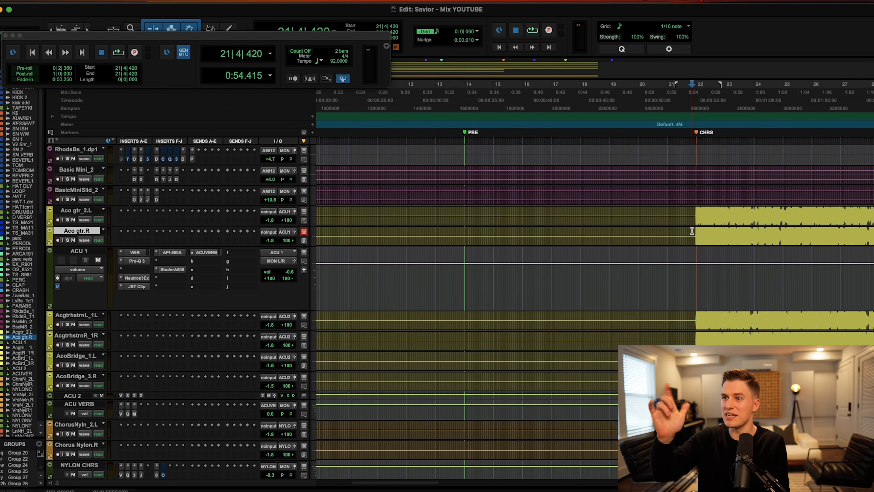
# Zoom in and out on the acoustic guitars around CHRS, then open ACU 1's Virtual Mix Rack.
pyautogui.hscroll(4, 690, 230)
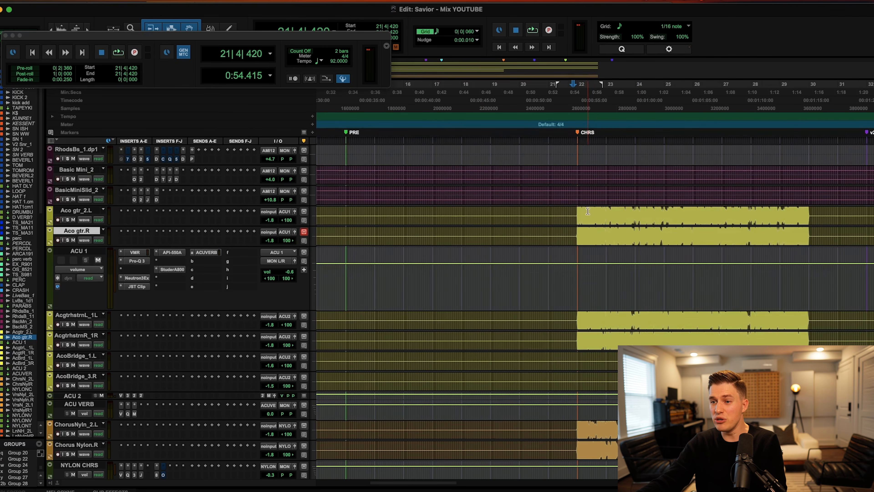
pyautogui.press('super+bracketright')
pyautogui.press('super+bracketright')
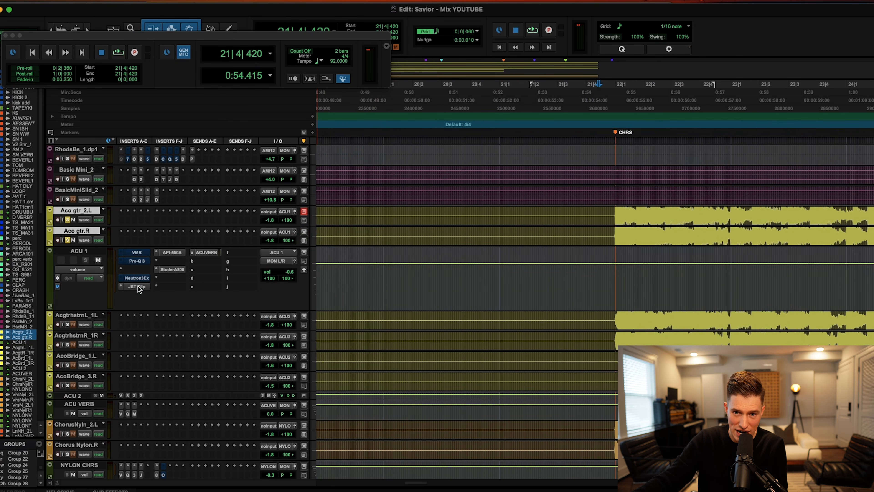
pyautogui.hscroll(7, 540, 212)
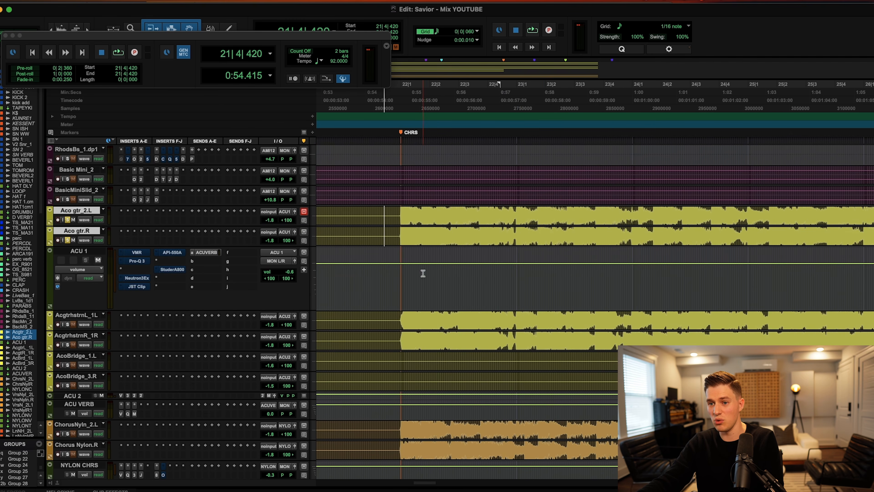
pyautogui.press('super+bracketleft')
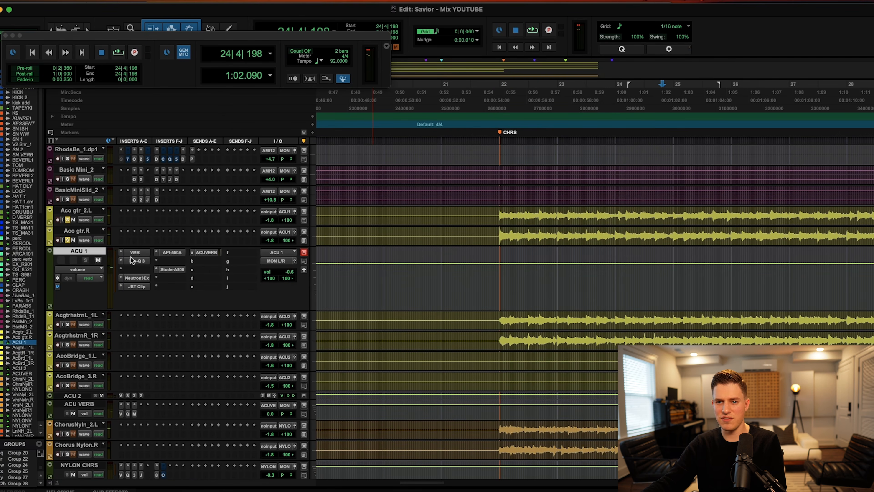
pyautogui.click(137, 254)
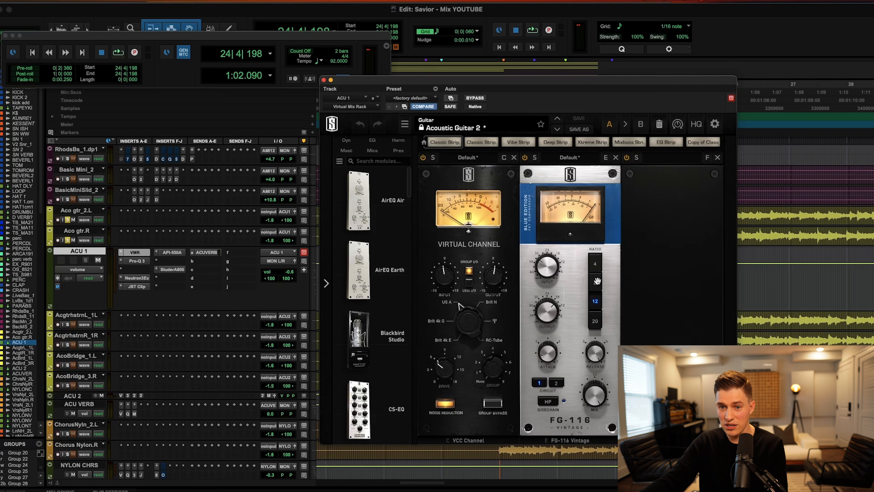
# Inspect ACU 1's Pro-Q 3, Neutron3Ex, JST Clip, API-550A and StuderA800 plugins, revisiting Neutron3Ex and JST Clip.
pyautogui.click(137, 261)
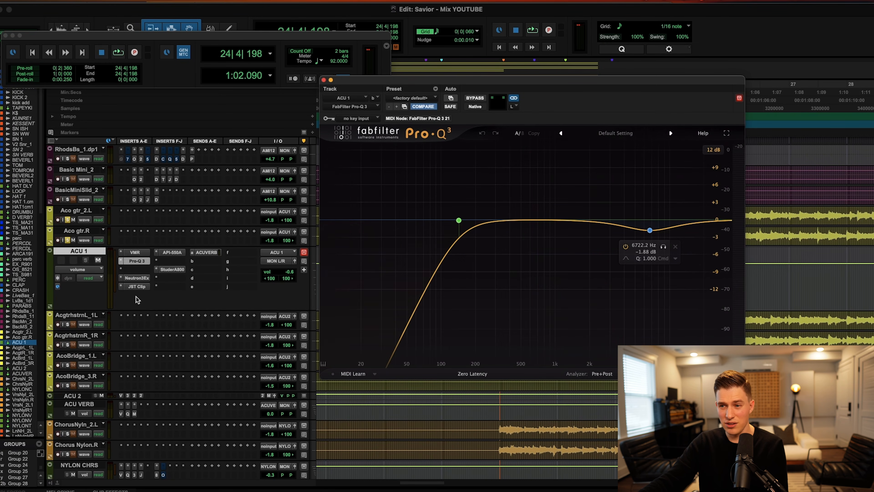
pyautogui.click(137, 278)
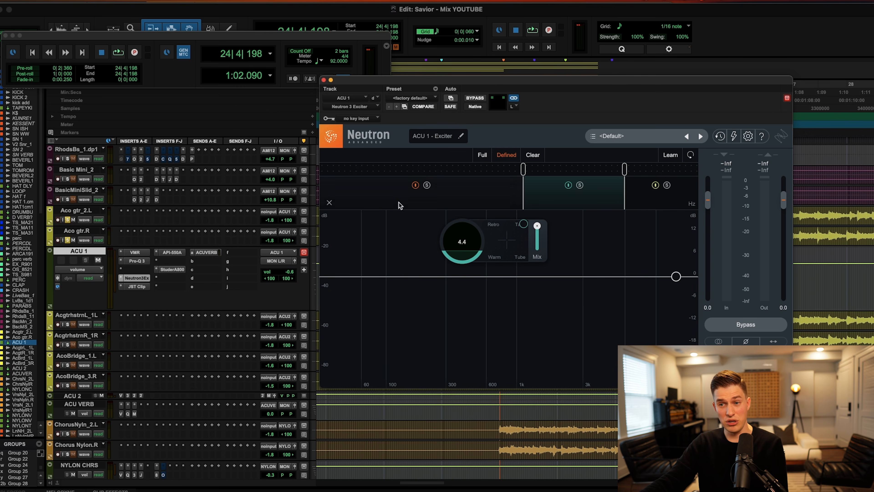
pyautogui.click(137, 286)
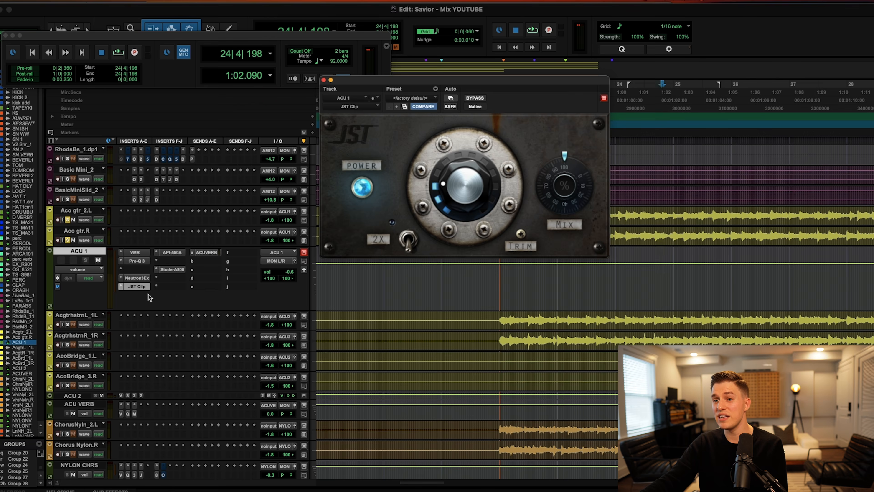
pyautogui.click(172, 252)
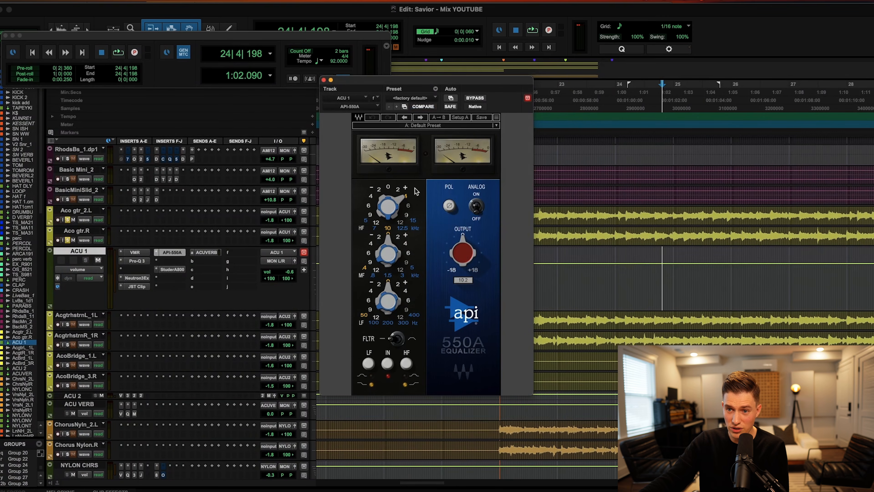
pyautogui.click(180, 270)
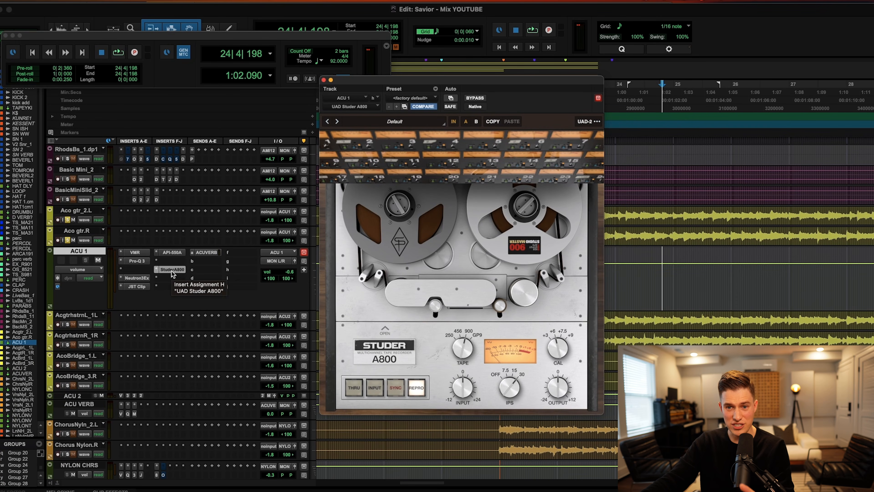
pyautogui.click(137, 278)
pyautogui.click(137, 286)
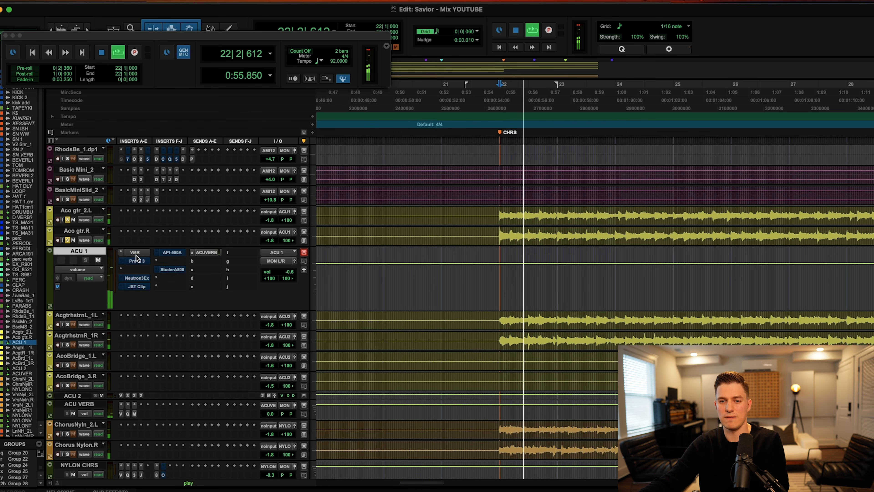
# During playback, view ACU 1's Virtual Mix Rack, Pro-Q 3 and JST Clip plugins.
pyautogui.click(134, 252)
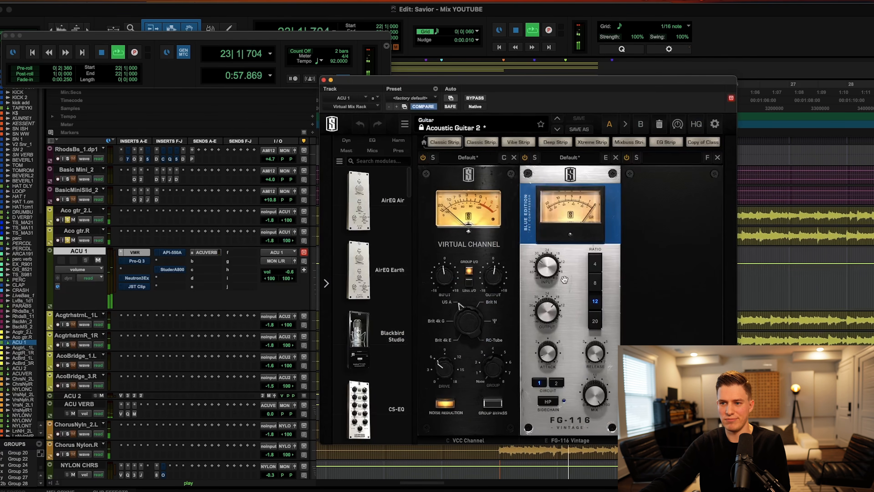
pyautogui.click(137, 262)
pyautogui.press('super+w')
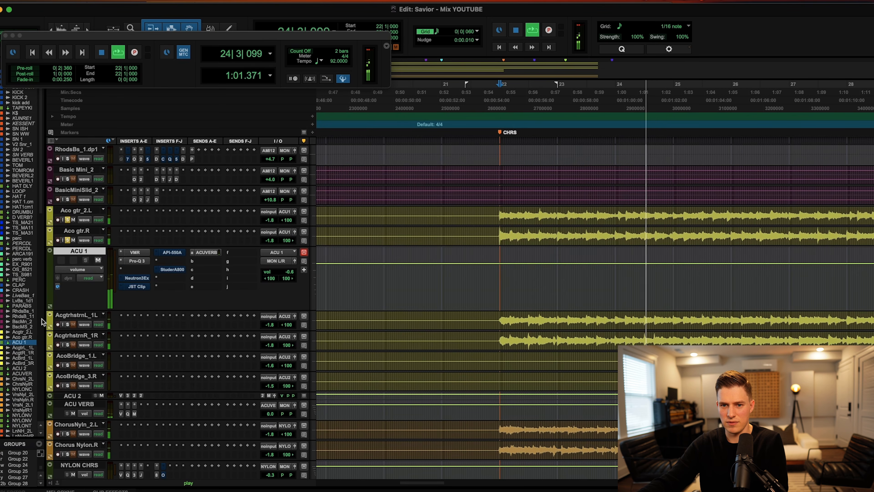
pyautogui.click(137, 287)
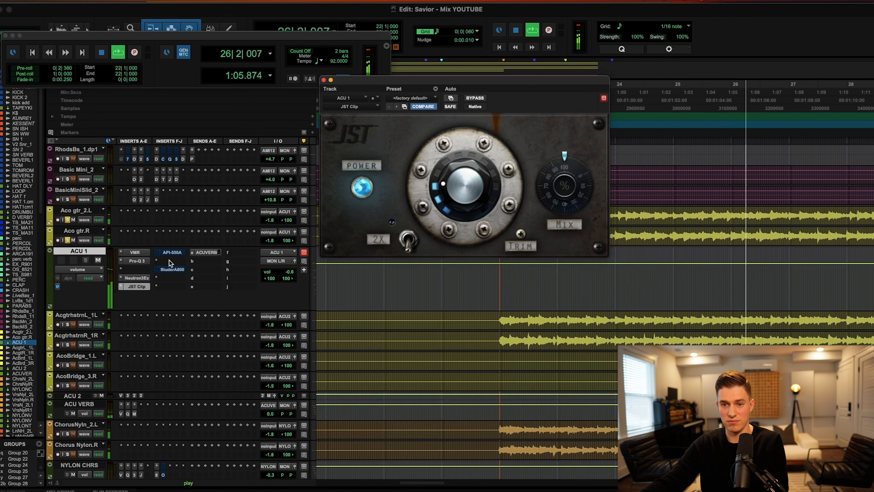
# Re-enable the bypassed API-550A and StuderA800 inserts on ACU 1 and close their windows.
pyautogui.keyDown('super'); pyautogui.click(173, 253); pyautogui.keyUp('super')
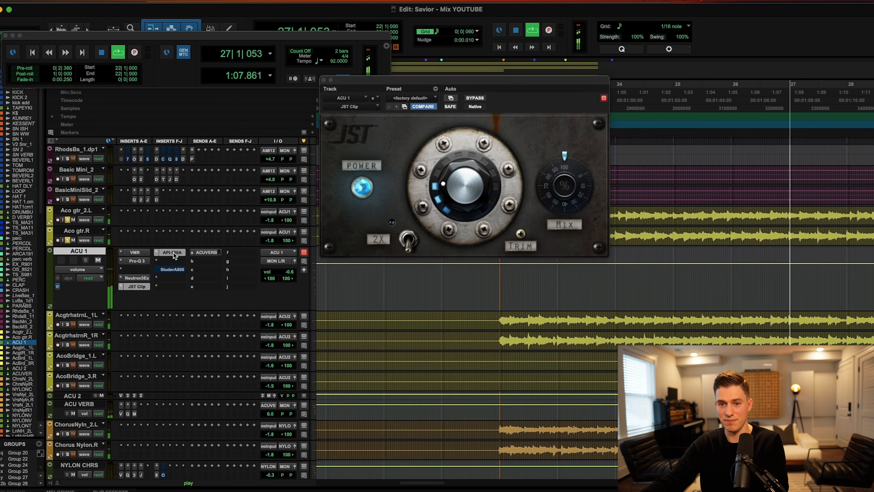
pyautogui.click(173, 253)
pyautogui.keyDown('super'); pyautogui.click(168, 269); pyautogui.keyUp('super')
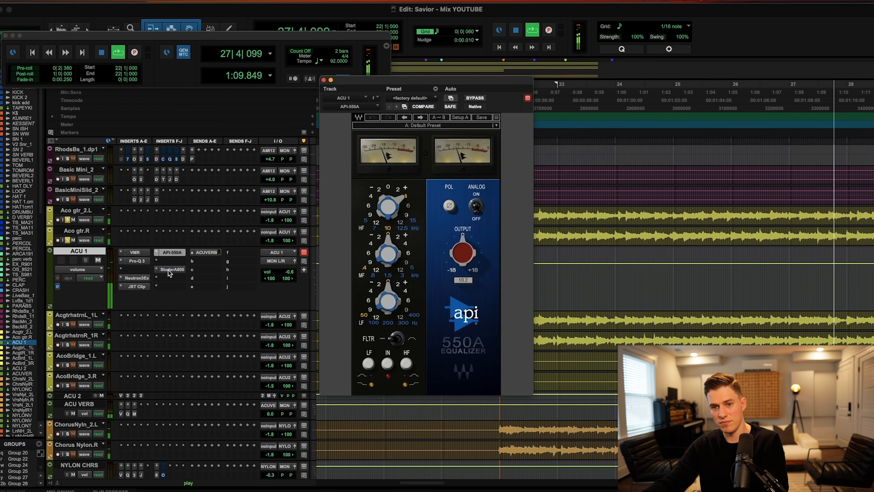
pyautogui.click(169, 269)
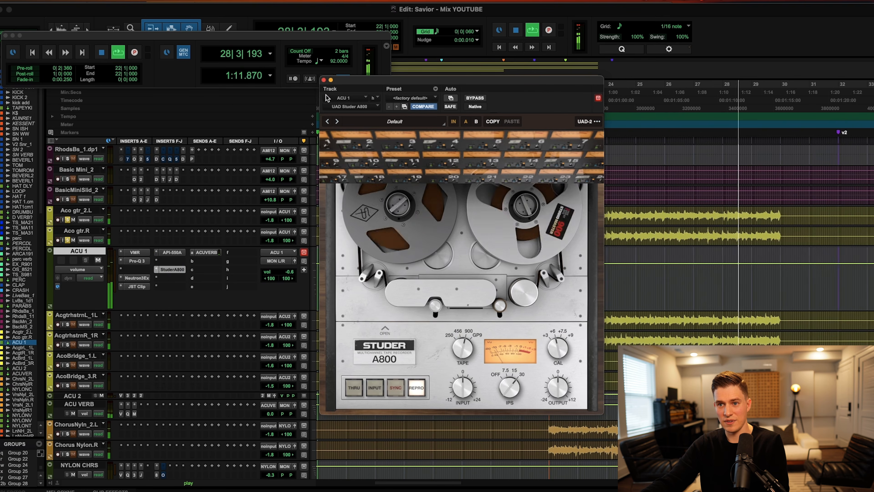
pyautogui.click(169, 270)
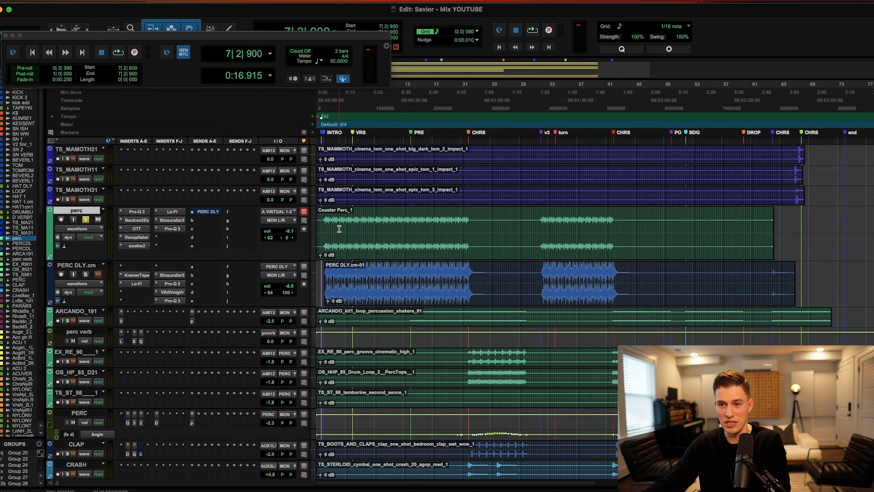
# Zoom in on the percussion tracks and play them from bar 14.
pyautogui.press('t')
pyautogui.press('t')
pyautogui.hscroll(6, 571, 223)
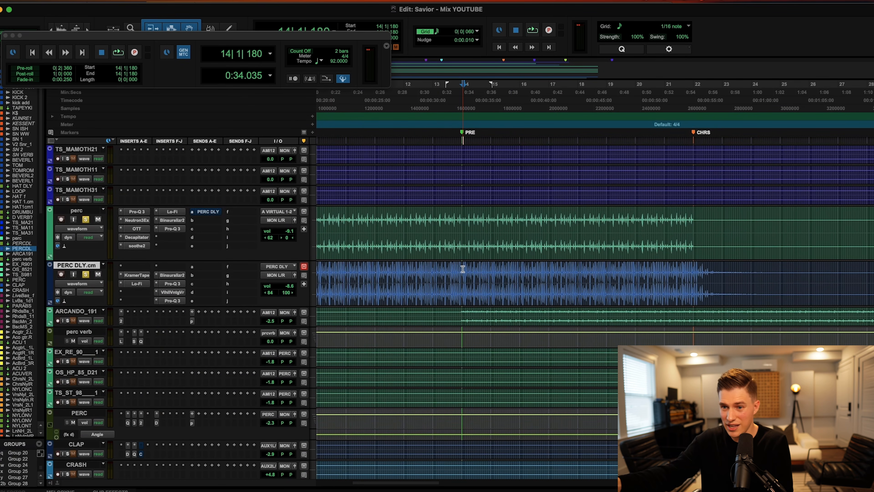
pyautogui.press('space')
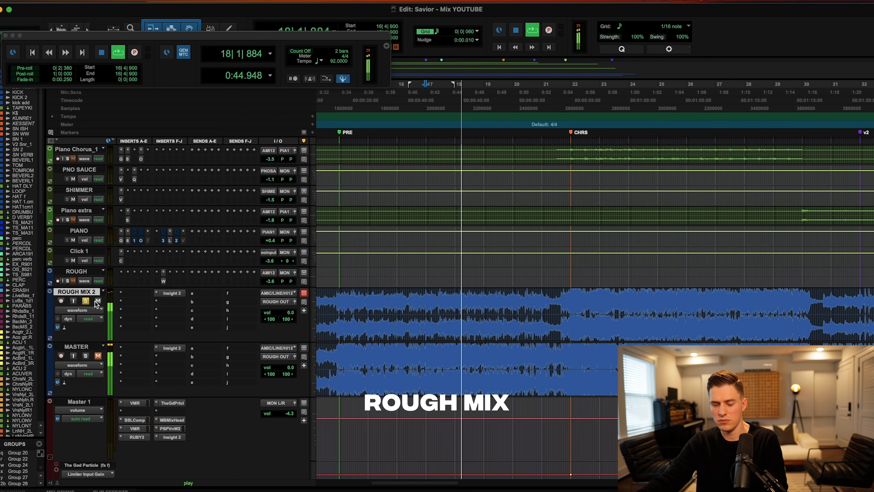
# Solo the MASTER final mix, then switch the solo back to ROUGH MIX 2 while playing.
pyautogui.click(421, 356)
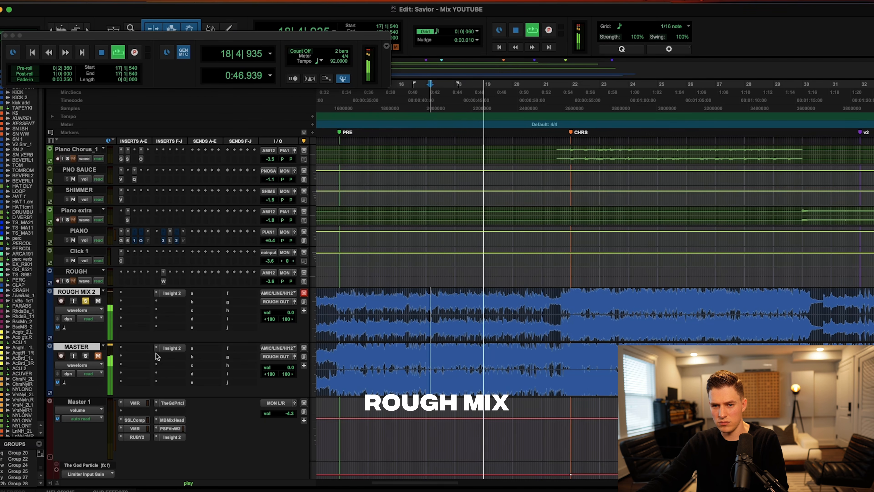
pyautogui.hotkey('shift', 's')
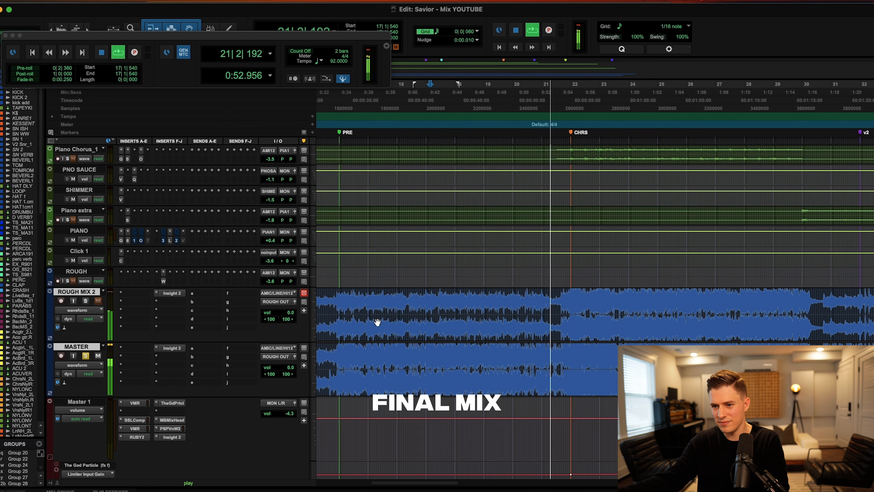
pyautogui.hscroll(4, 375, 322)
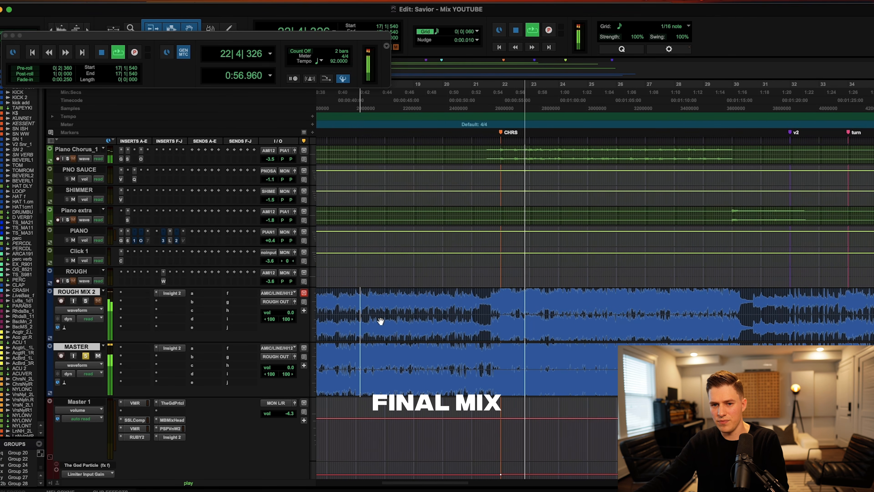
pyautogui.hotkey('shift', 's')
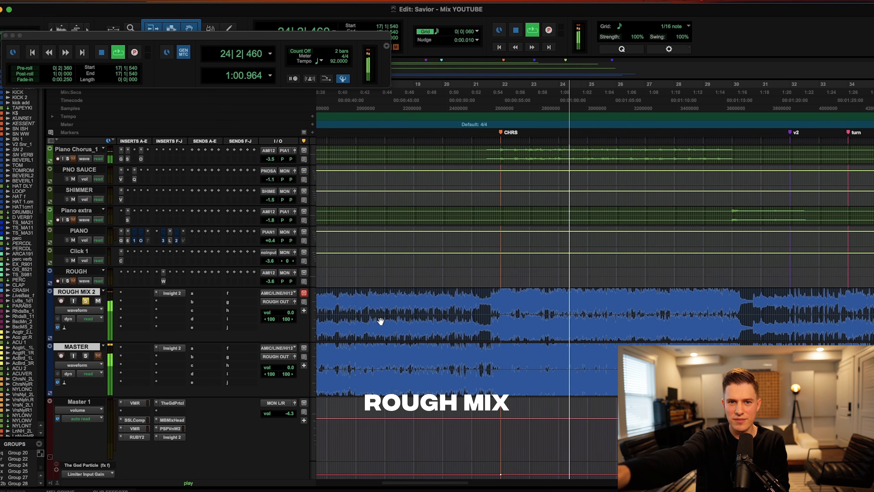
# Restart playback from bar 24 and solo the MASTER final mix again.
pyautogui.press('space')
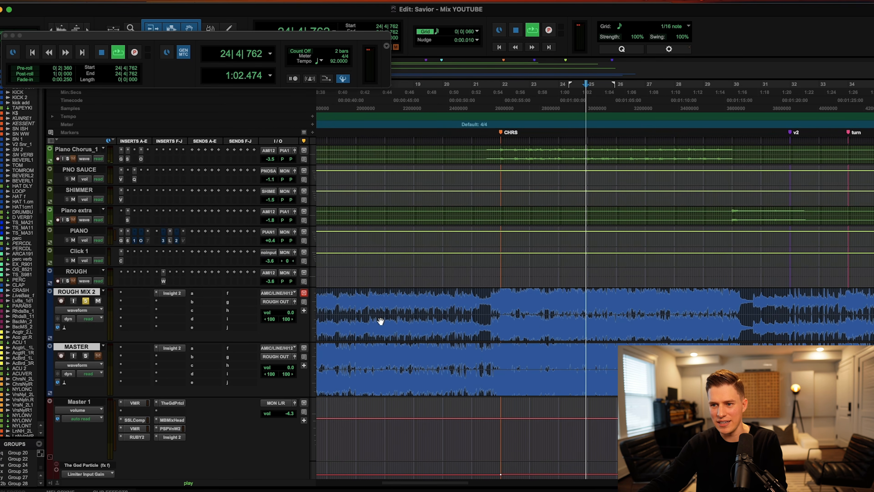
pyautogui.press('space')
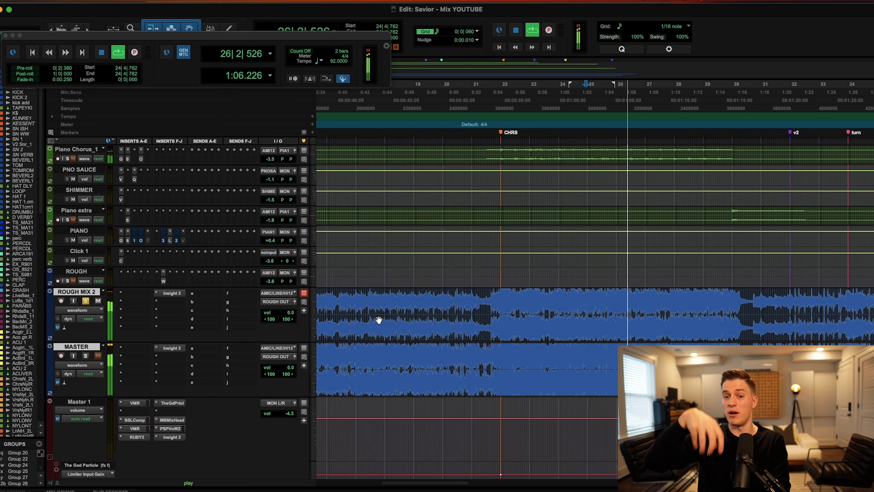
pyautogui.hotkey('shift', 's')
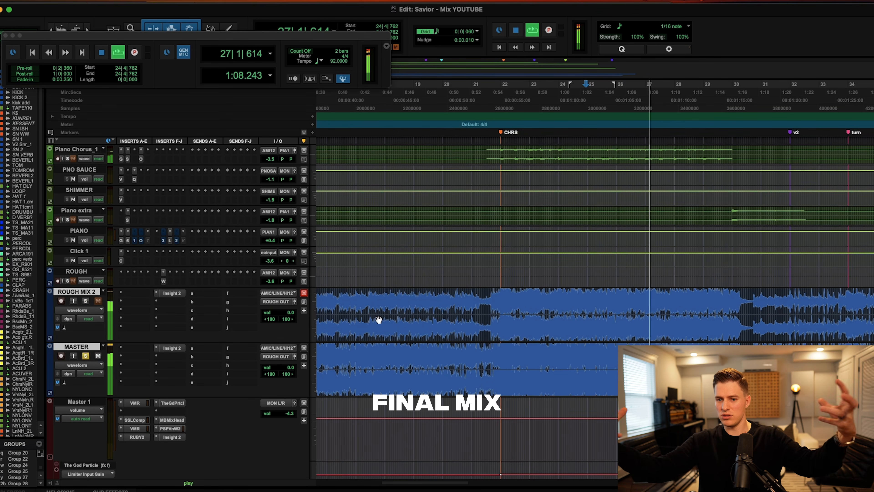
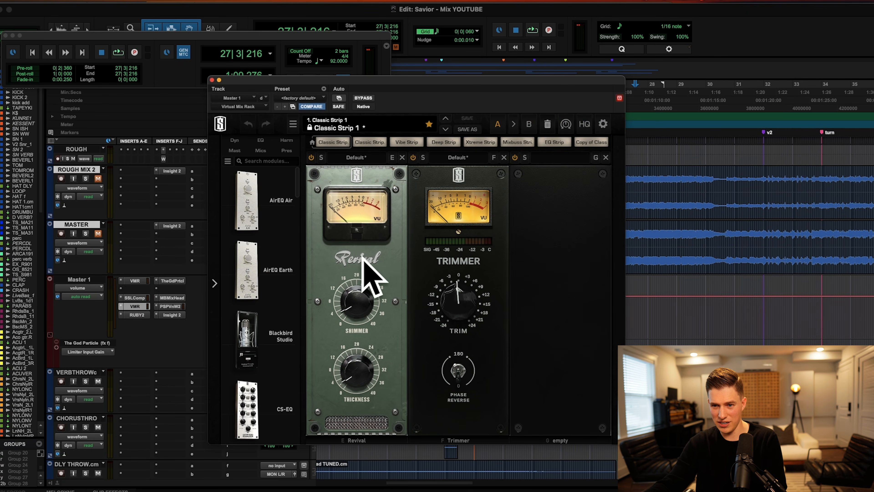
# Inspect the RUBY2 tube EQ, The God Particle and MixHead plugins on Master 1.
pyautogui.click(136, 315)
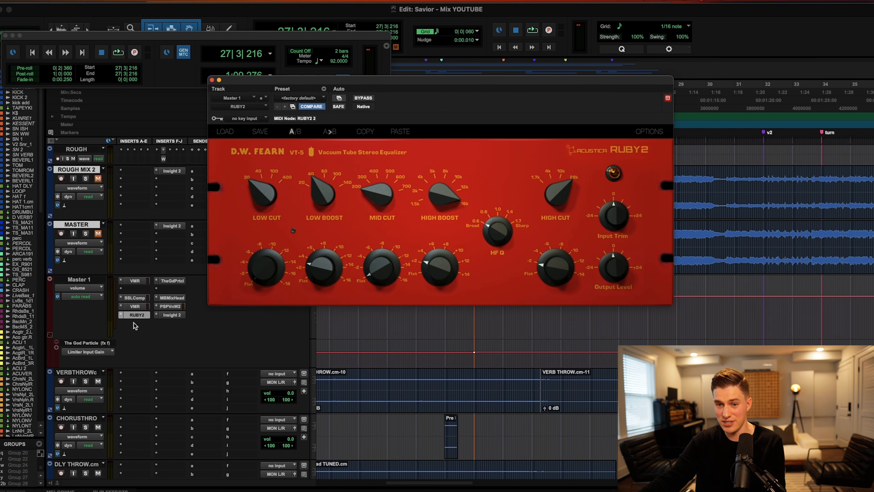
pyautogui.click(179, 284)
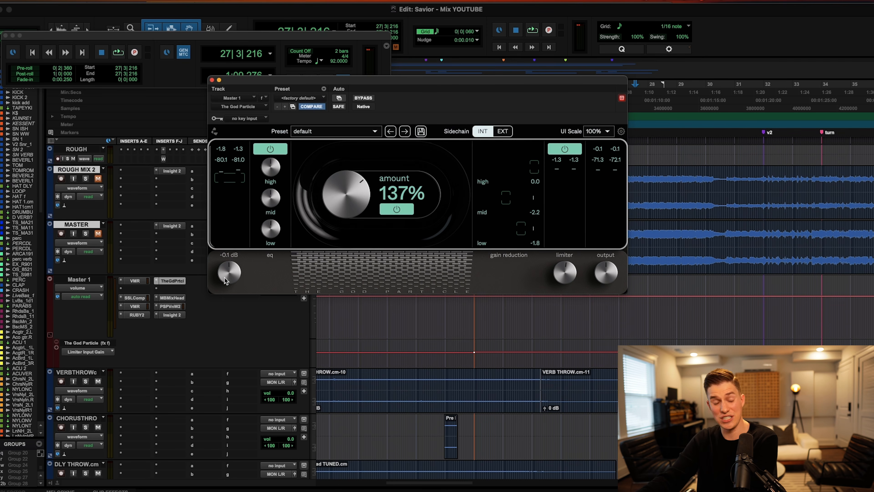
pyautogui.click(180, 298)
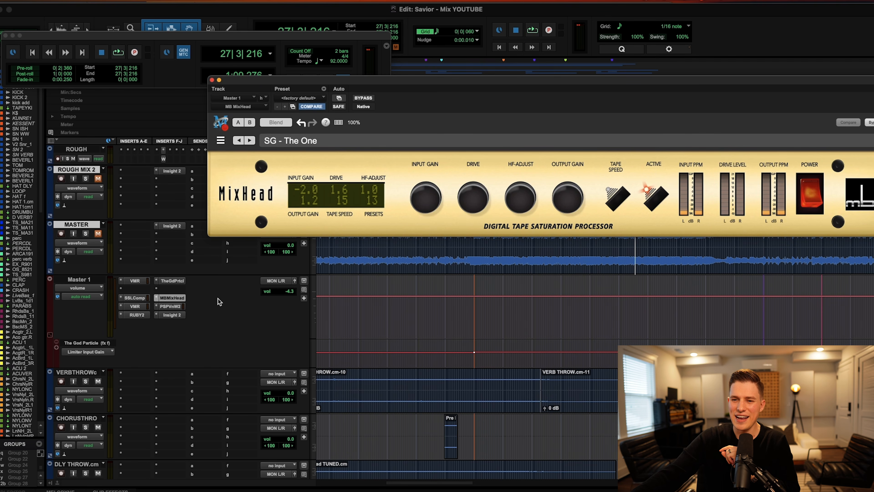
# Inspect the PSP VintageWarmer2 and Insight 2 meter, then close the plugin window.
pyautogui.click(164, 281)
pyautogui.click(166, 292)
pyautogui.click(154, 292)
pyautogui.click(170, 305)
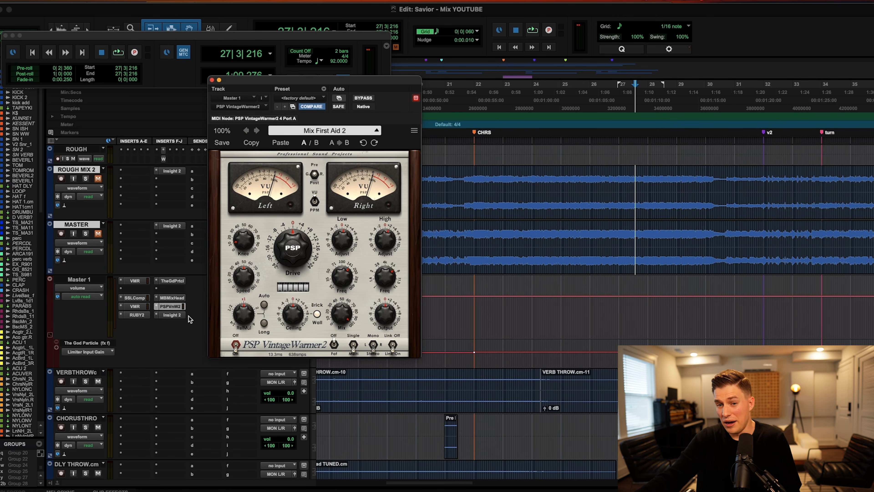
pyautogui.click(179, 315)
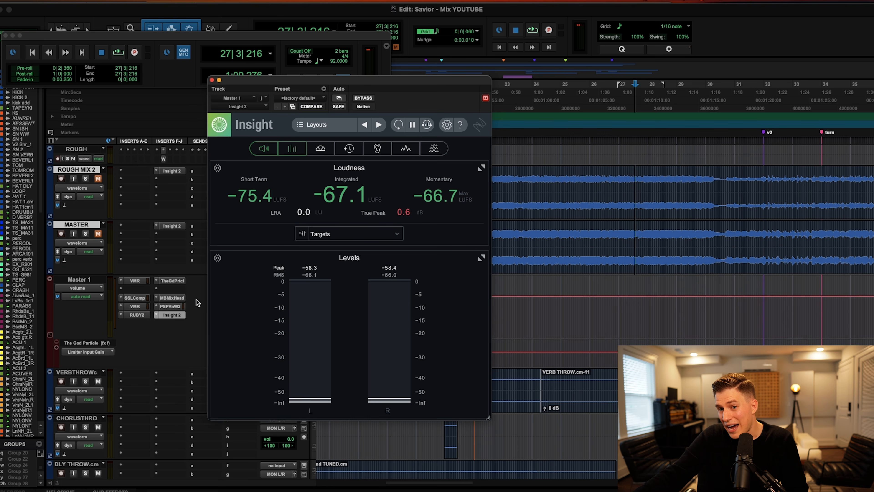
pyautogui.click(212, 79)
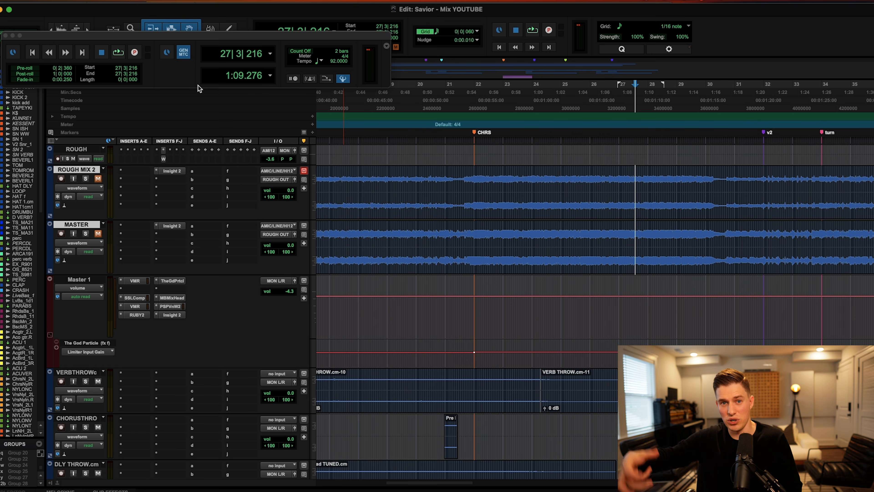
# Play the mix with the Virtual Mix Rack shown, comparing it against the SSL bus compressor.
pyautogui.click(134, 280)
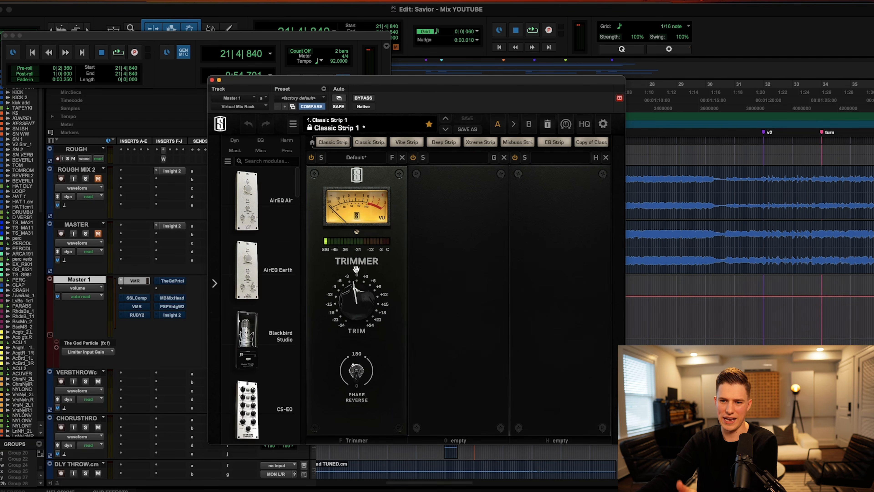
pyautogui.press('space')
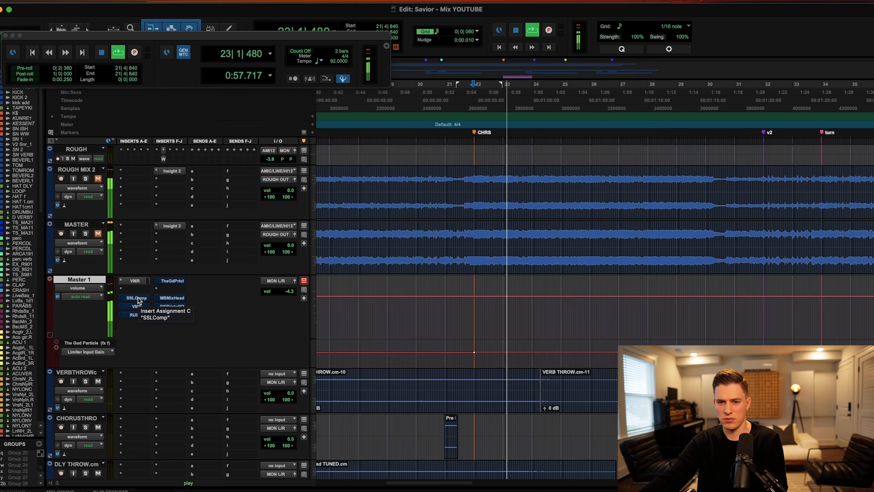
pyautogui.click(138, 298)
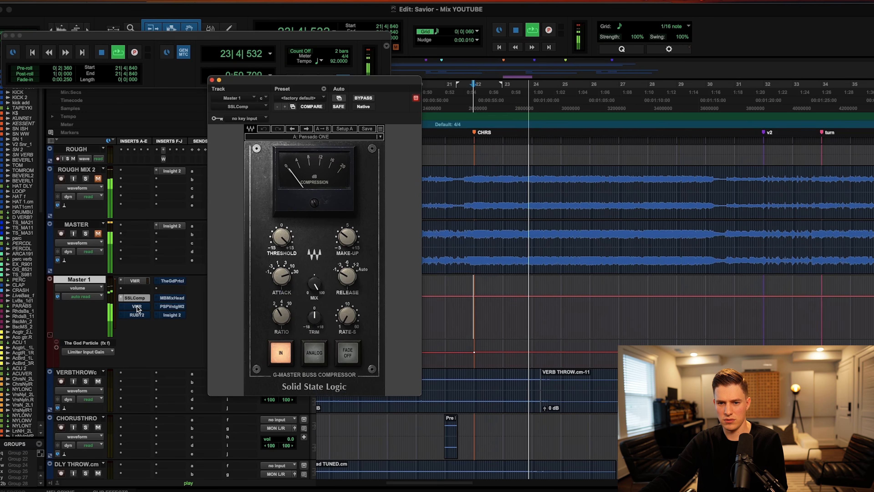
pyautogui.click(137, 307)
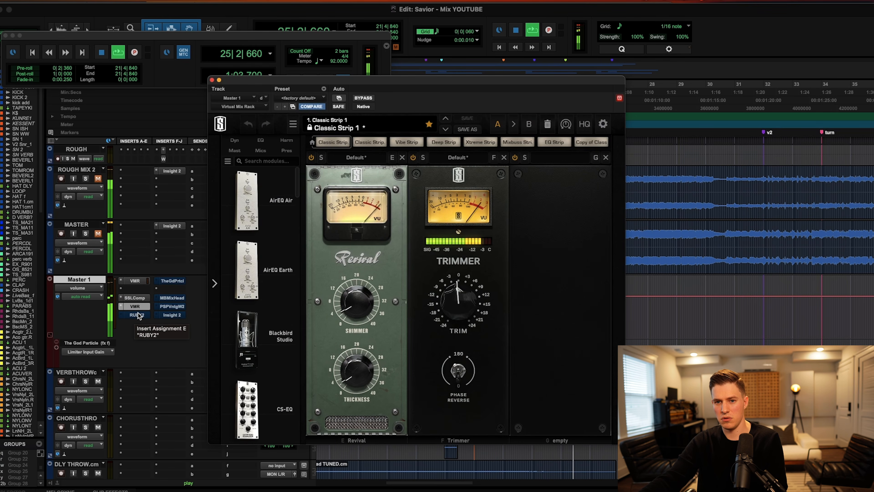
# Audition RUBY2, MixHead and VintageWarmer2, then close the window and reset the start within bar 21.
pyautogui.keyDown('super'); pyautogui.click(138, 315); pyautogui.keyUp('super')
pyautogui.click(138, 315)
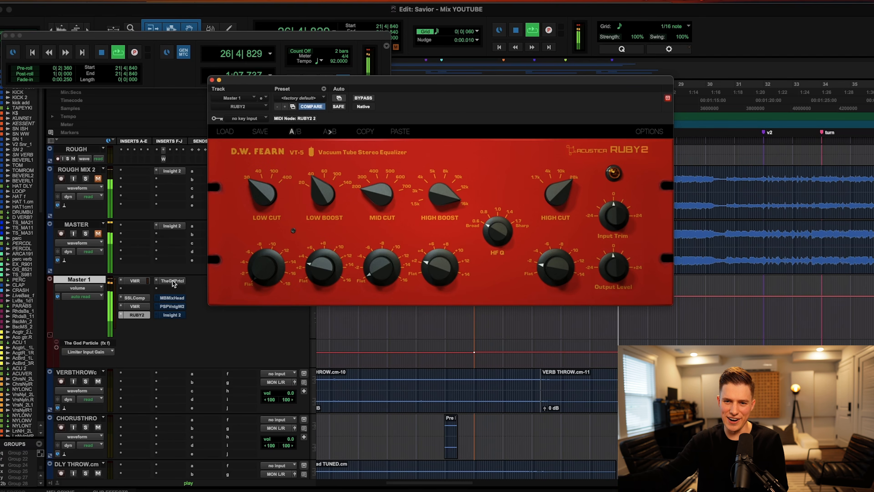
pyautogui.click(169, 298)
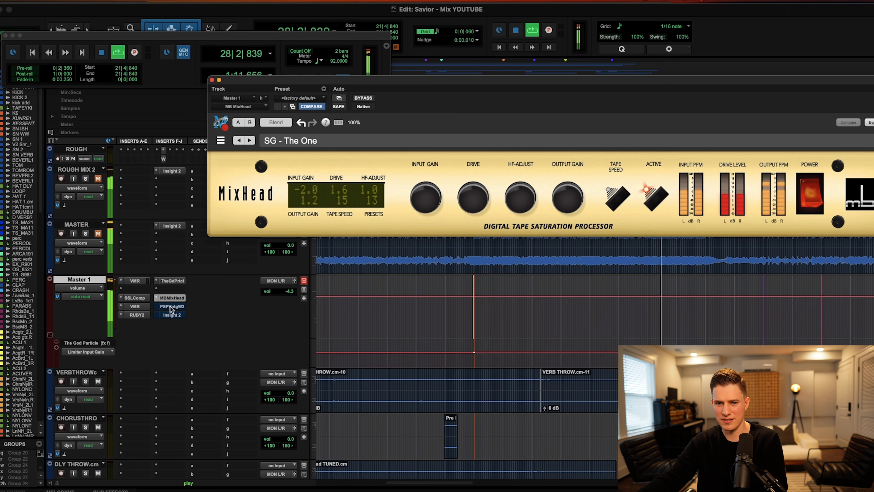
pyautogui.click(172, 306)
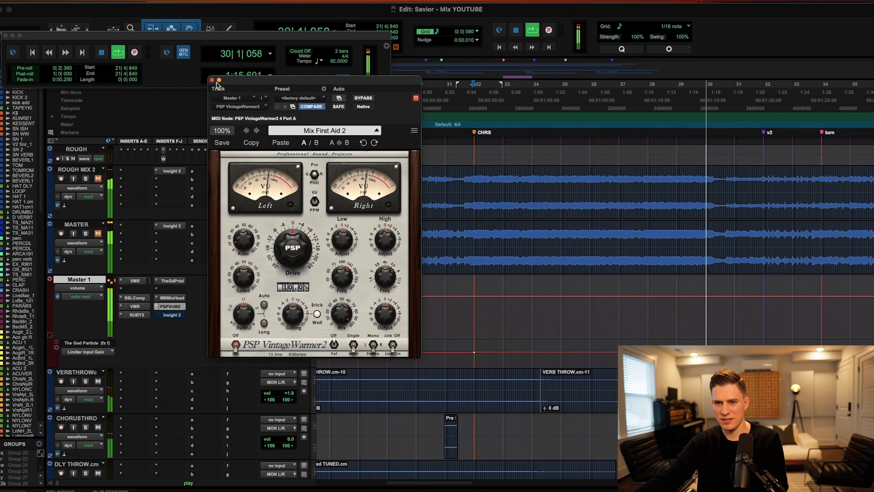
pyautogui.click(212, 80)
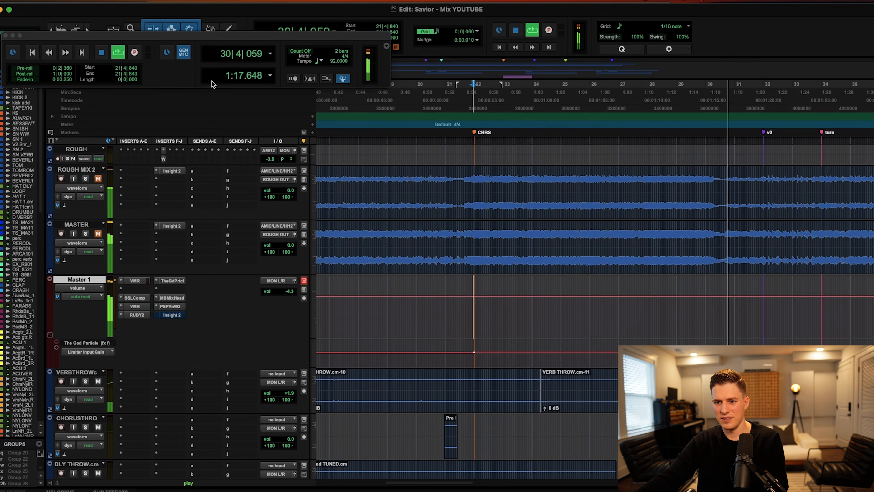
pyautogui.click(456, 314)
pyautogui.hscroll(3, 457, 314)
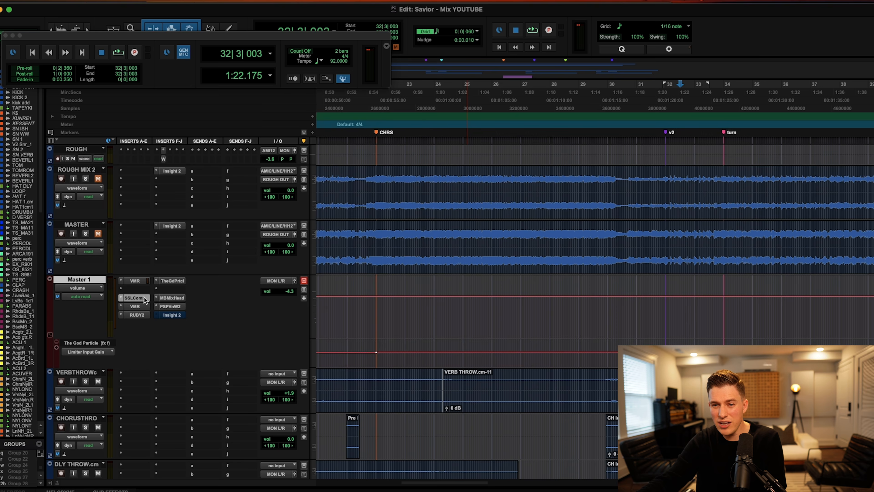
pyautogui.click(144, 297)
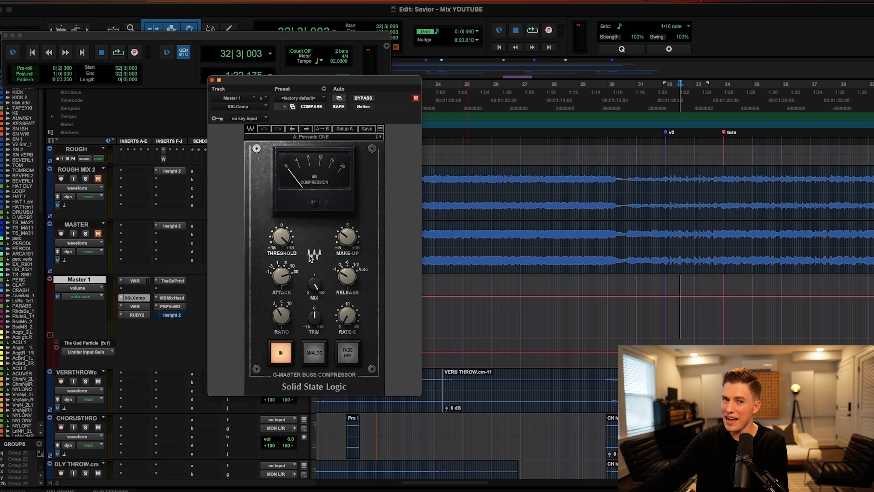
# Lower the SSL compressor threshold slightly while the mix plays, then stop.
pyautogui.press('space')
pyautogui.moveTo(281, 237); pyautogui.dragTo(282, 292)
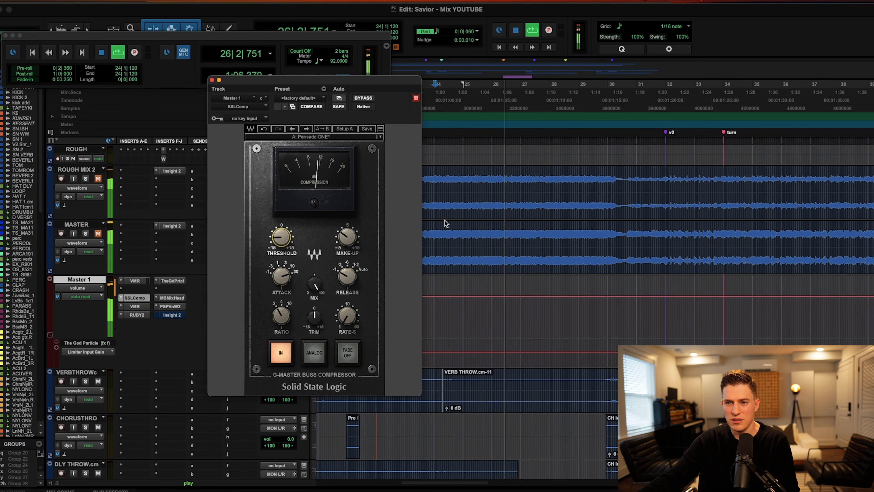
pyautogui.press('space')
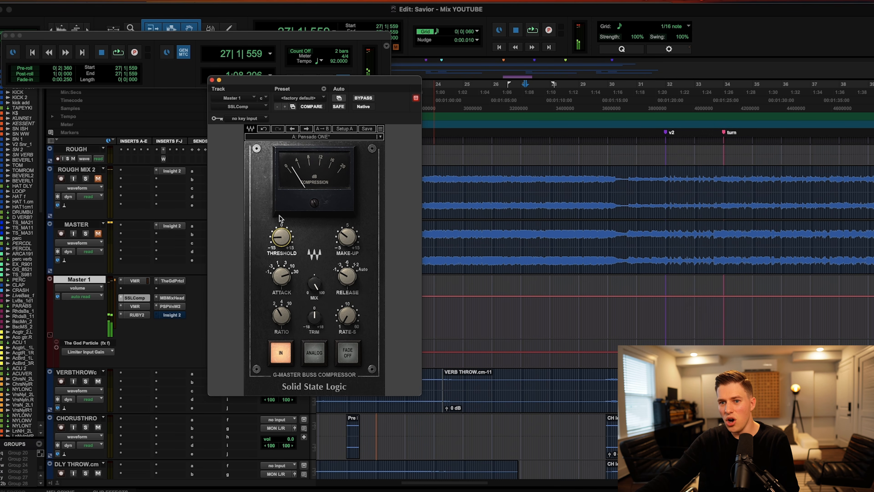
# Play a short pass from around bar 26 with the timeline zoomed out.
pyautogui.click(517, 177)
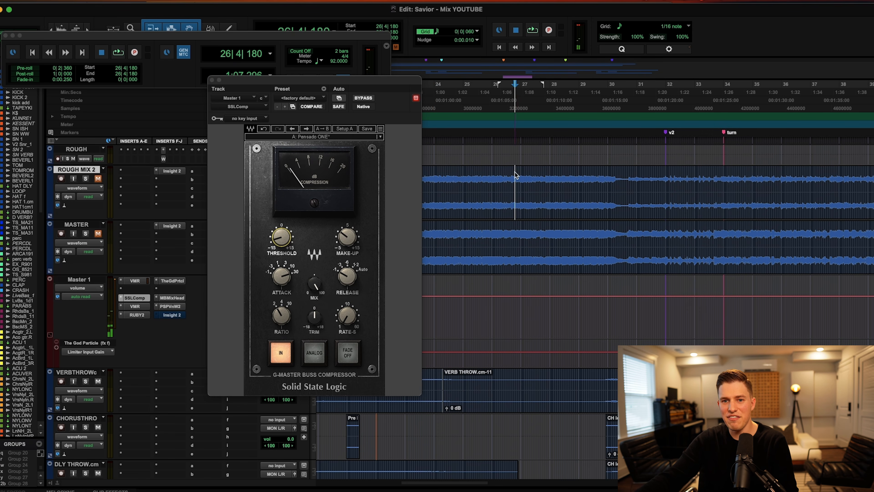
pyautogui.press('r')
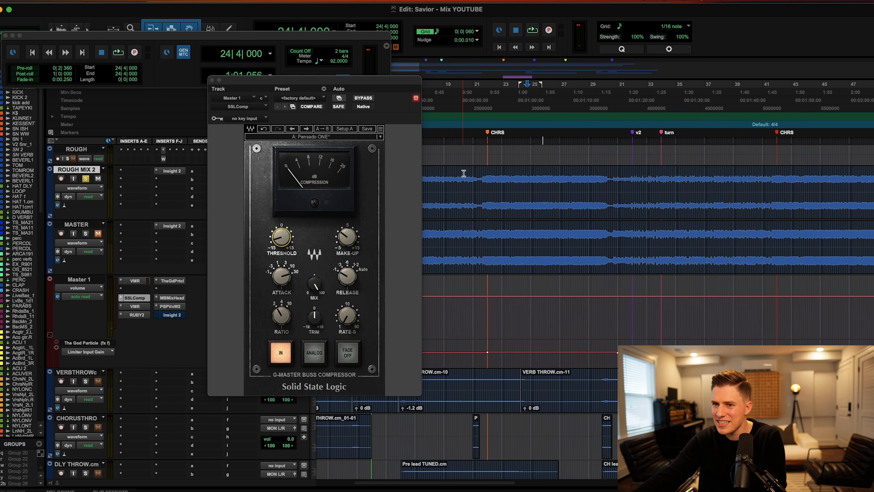
pyautogui.press('space')
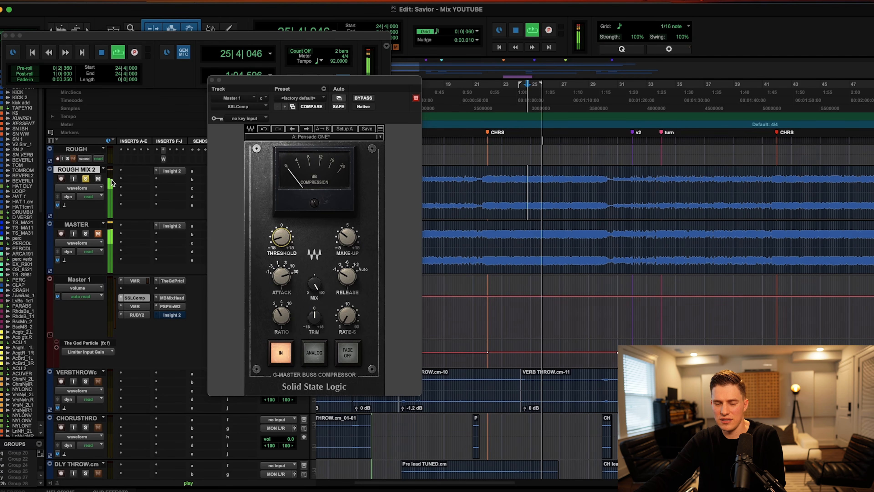
pyautogui.press('space')
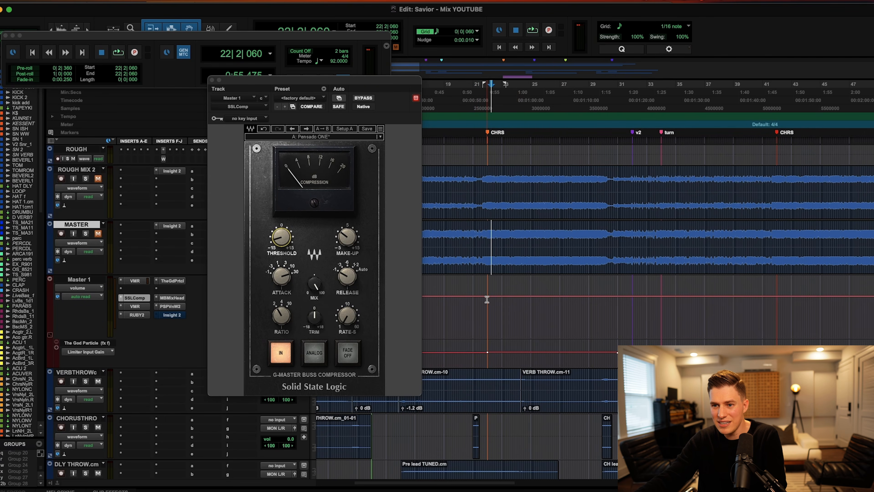
# Play from bar 21, nudging the SSL G-Master threshold during playback, then move the start to bar 22.
pyautogui.click(486, 298)
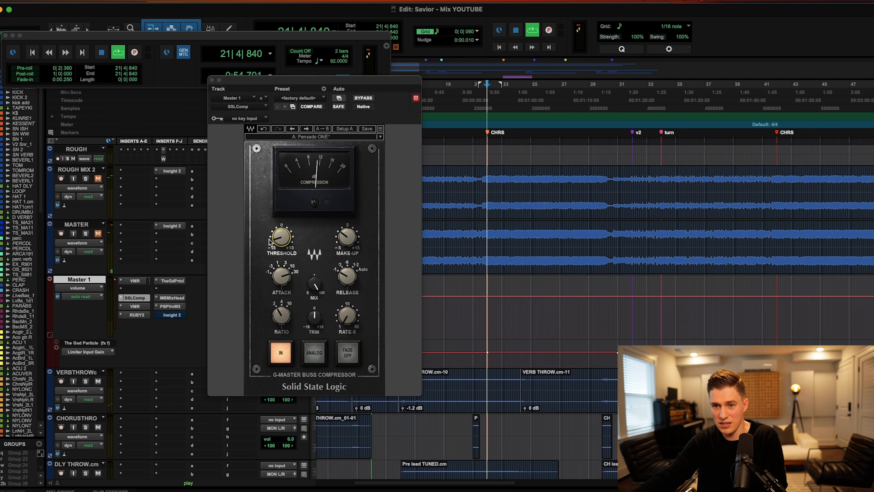
pyautogui.moveTo(282, 244); pyautogui.dragTo(281, 241)
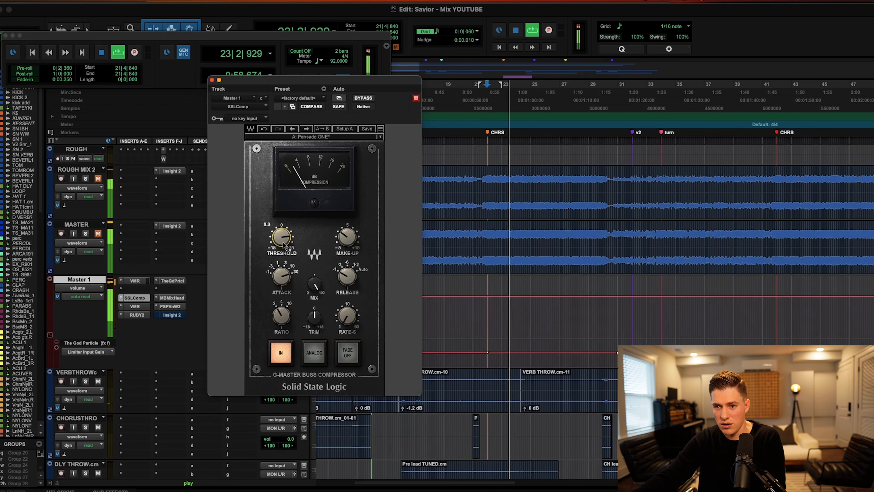
pyautogui.moveTo(281, 242); pyautogui.dragTo(282, 248)
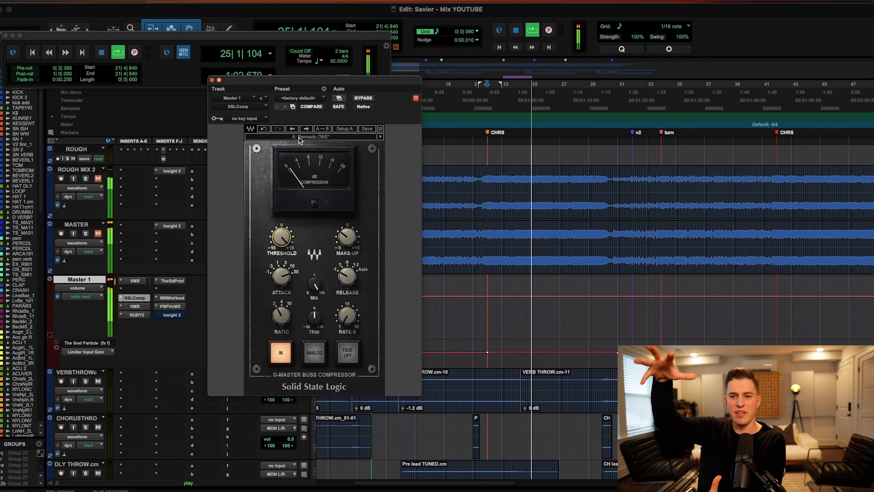
pyautogui.click(488, 304)
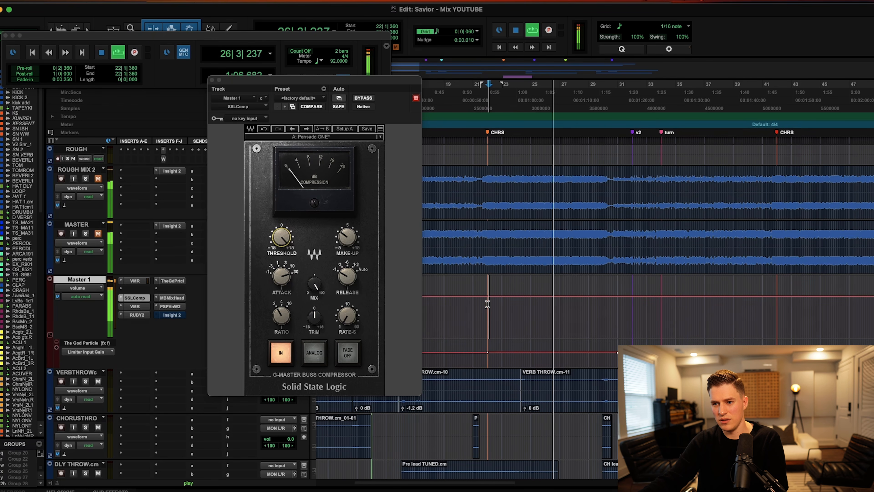